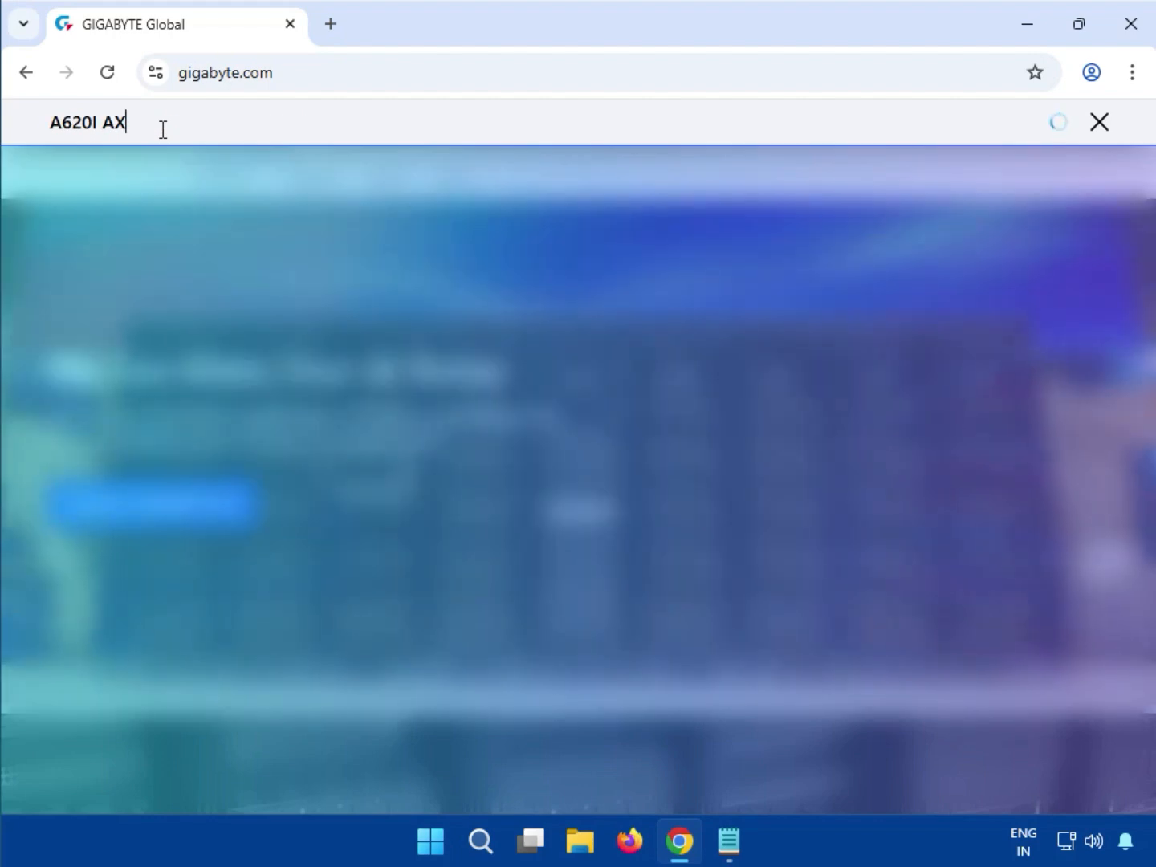
# - Search the GIGABYTE site for A620I AX, filter the results to products, and open the A620I AX (rev. 1.1) page
pyautogui.press('Return')
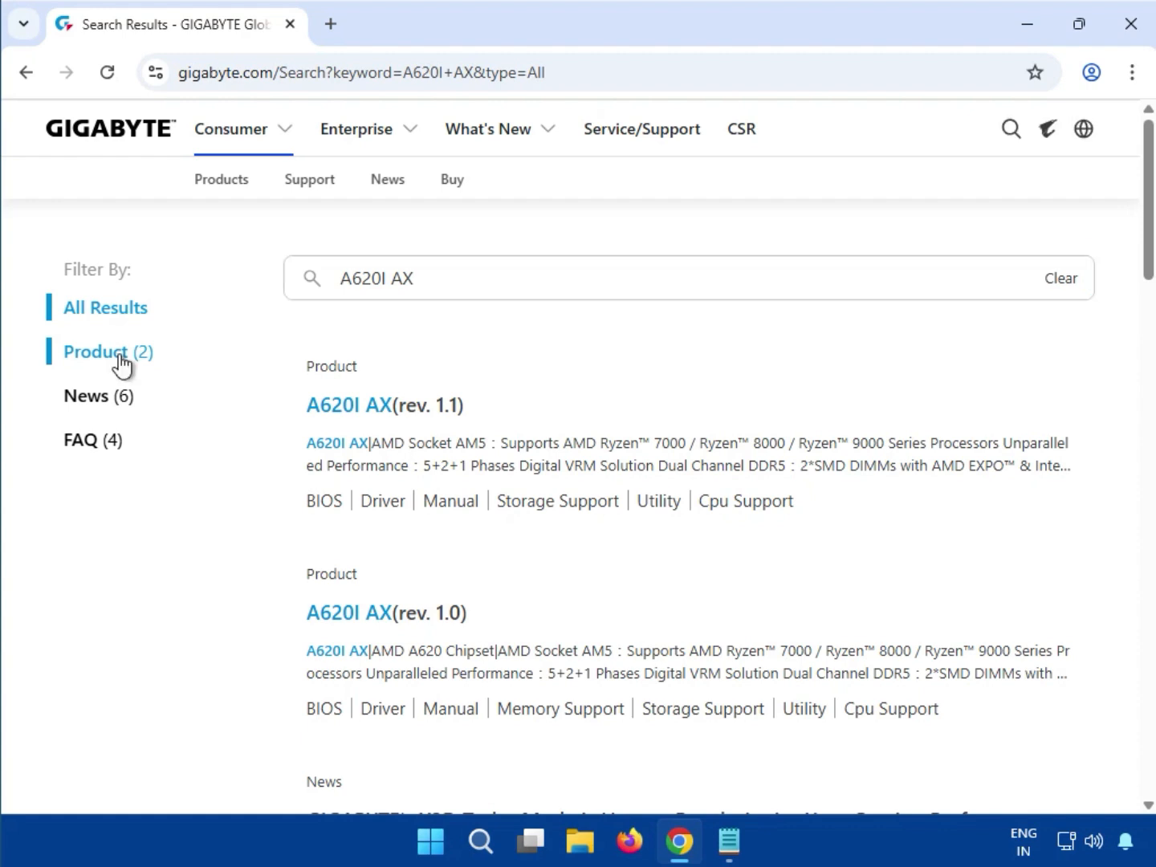
pyautogui.click(120, 355)
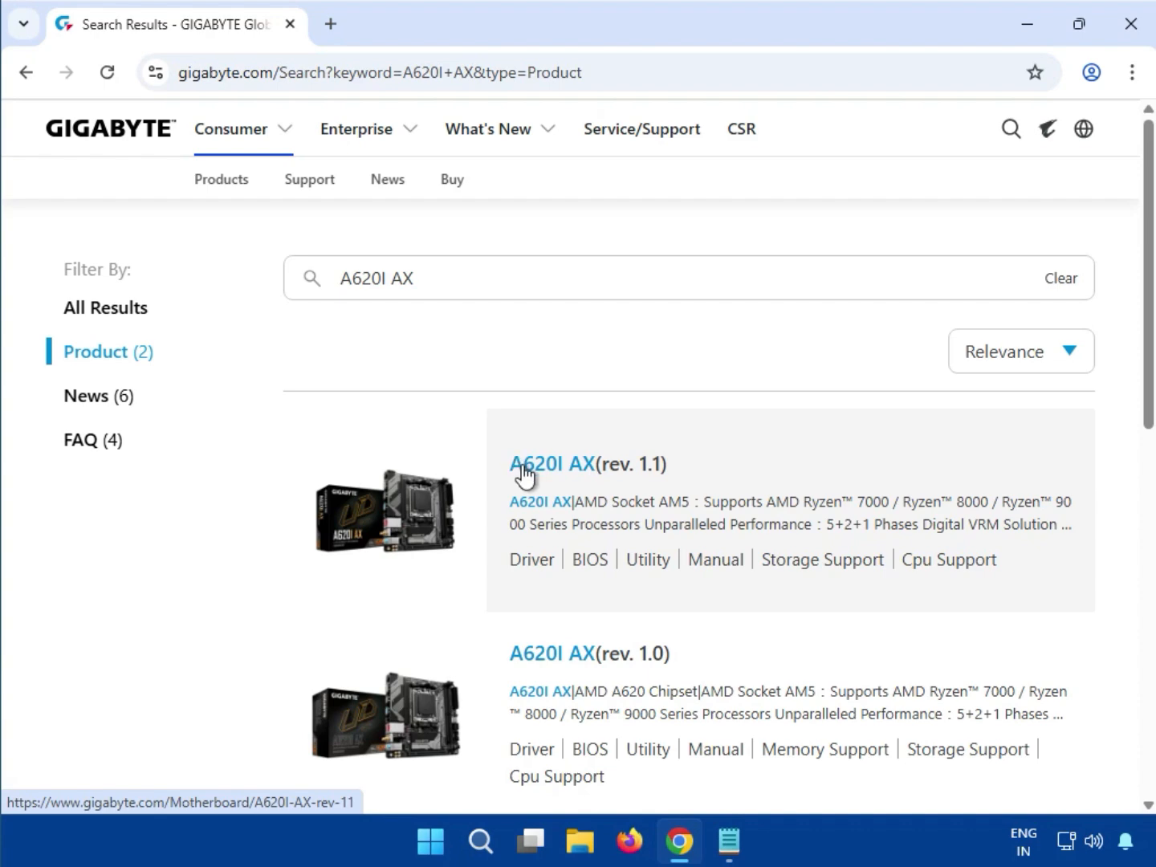
pyautogui.click(524, 475)
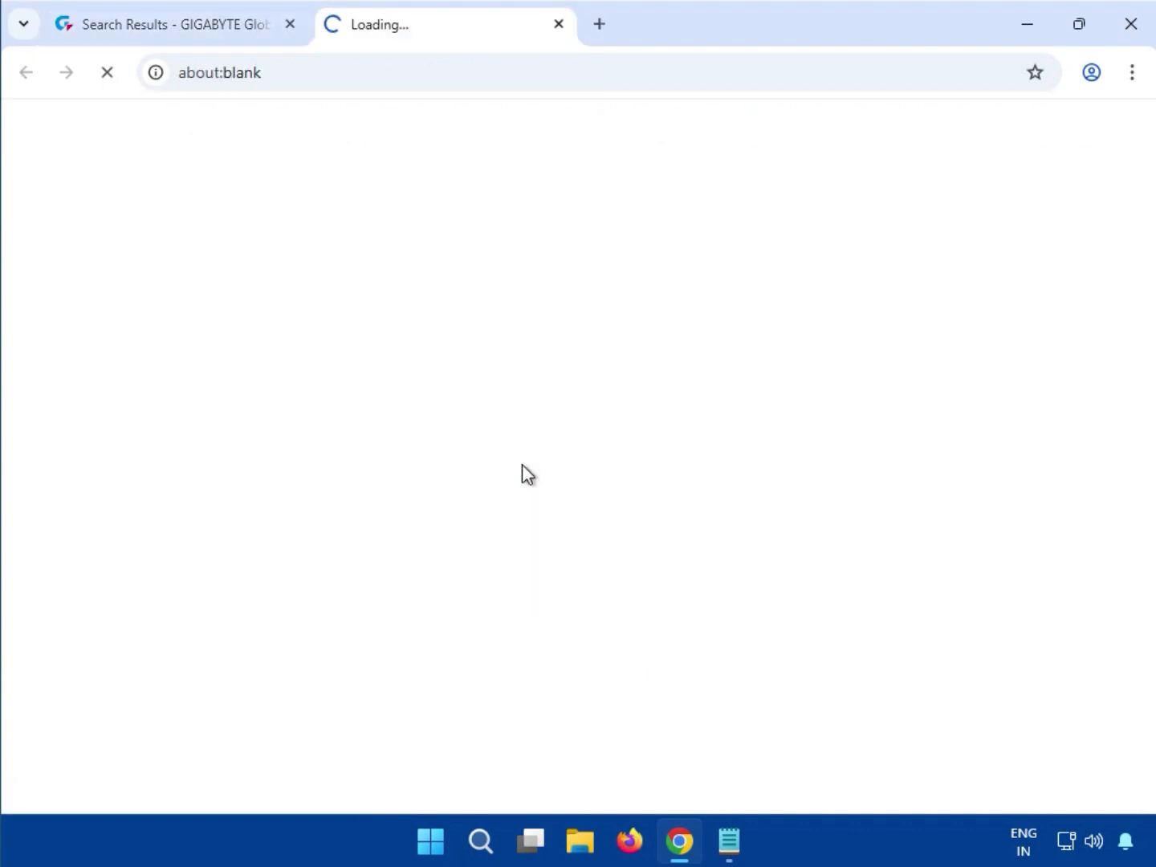
pyautogui.click(138, 9)
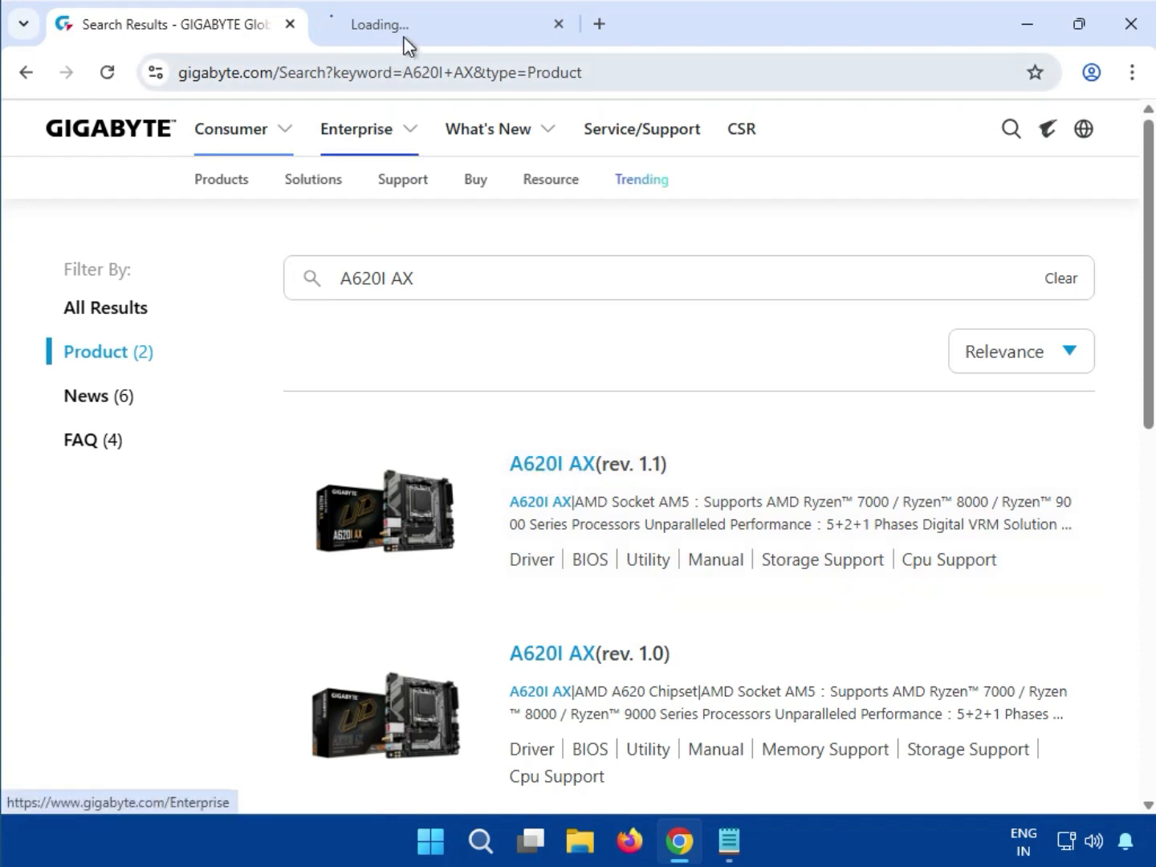
pyautogui.click(407, 33)
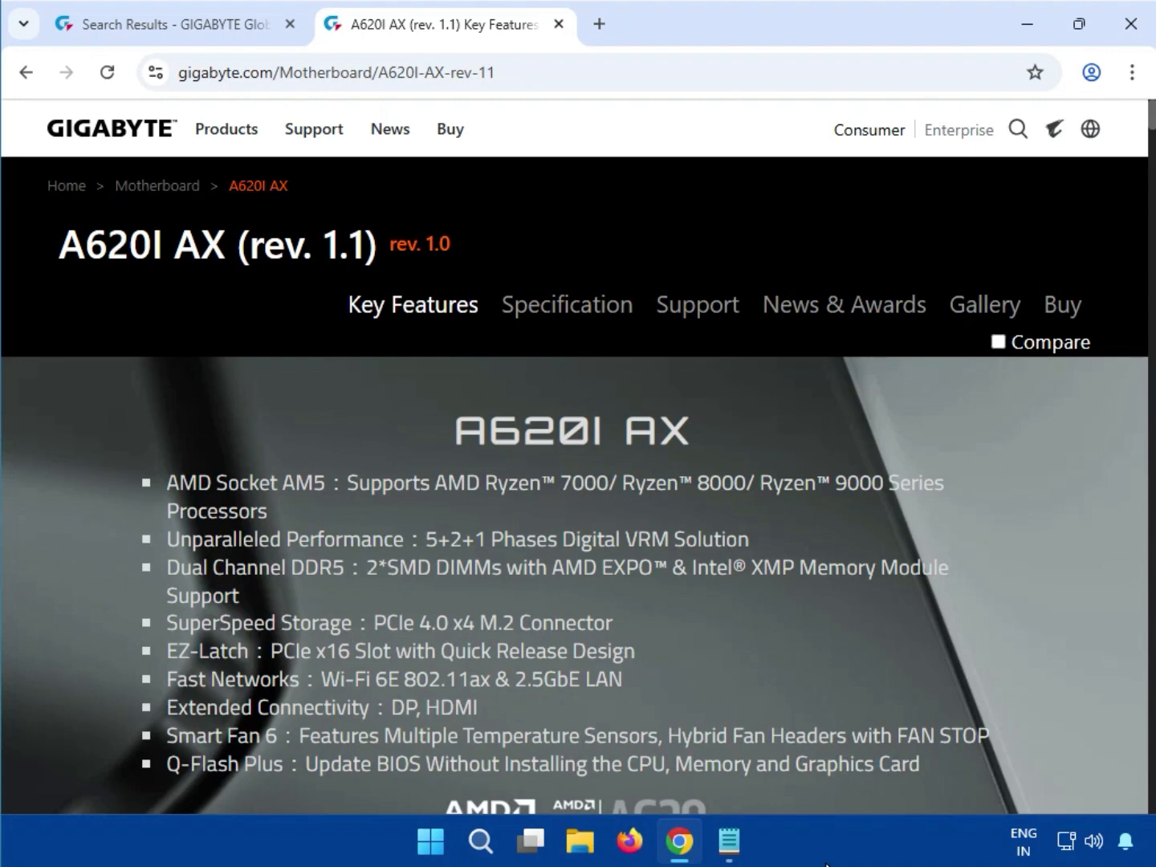
# - Open the motherboard's Support page and set the driver OS to Windows 11 64bit
pyautogui.click(683, 310)
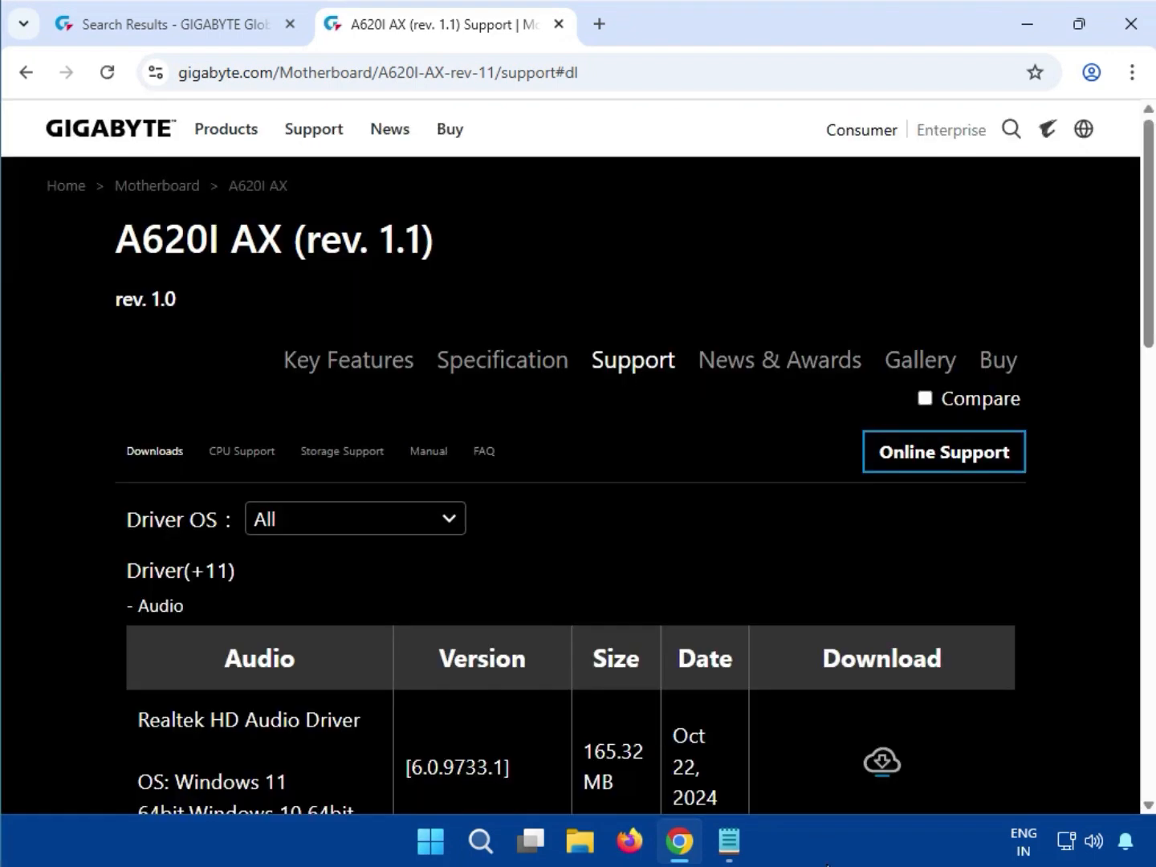
pyautogui.click(271, 541)
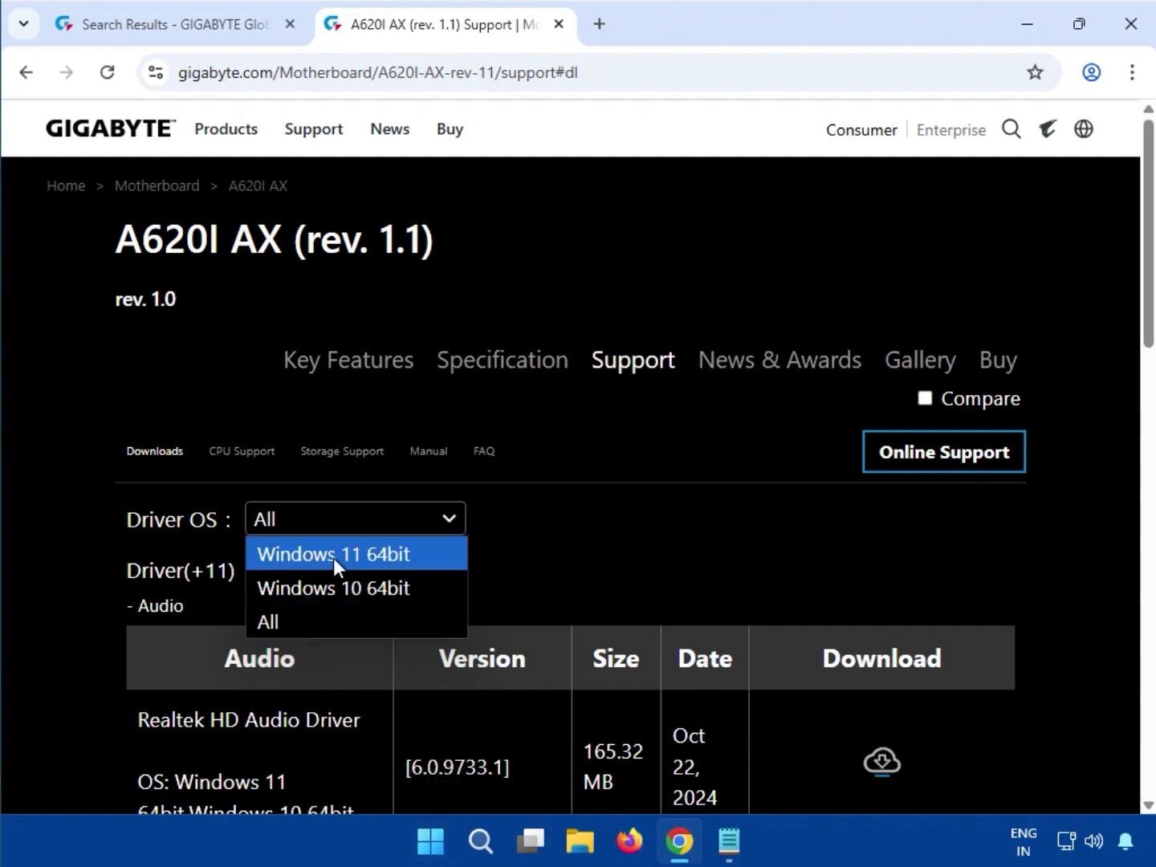
pyautogui.click(369, 559)
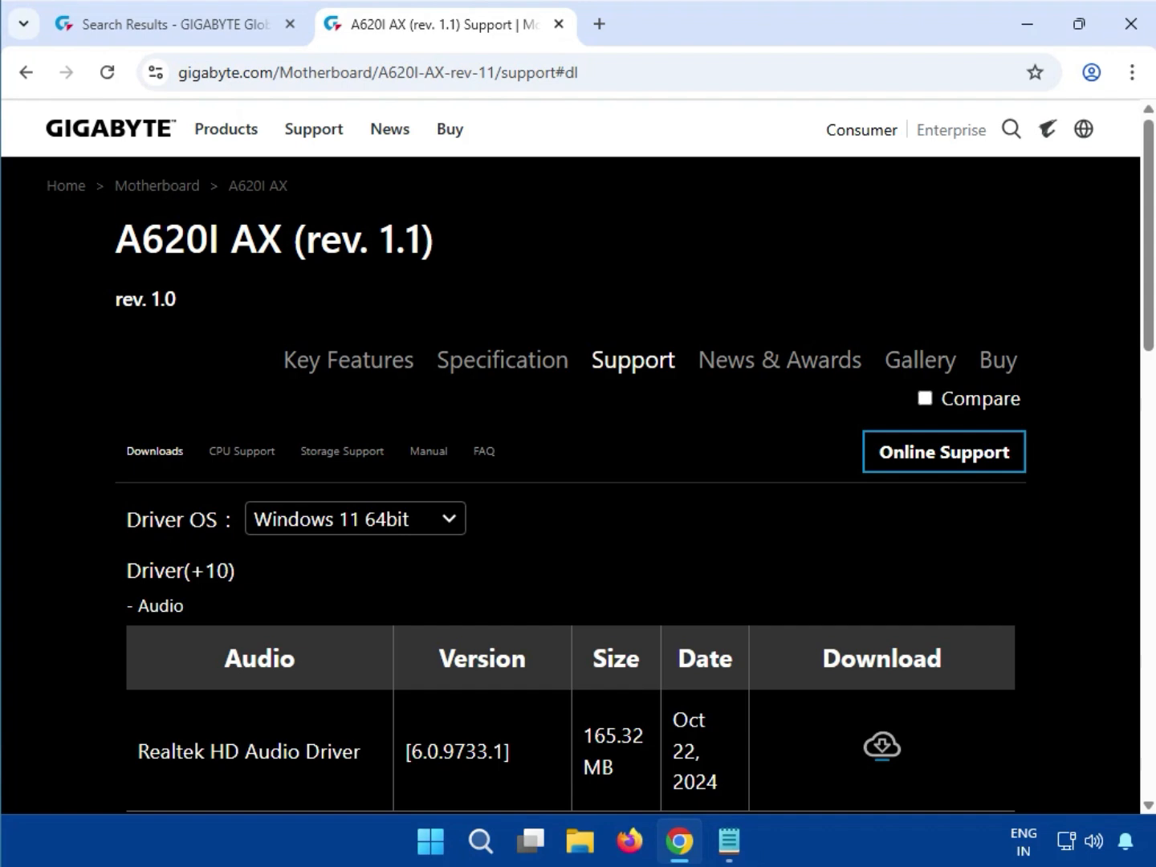
# - Download the Realtek HD Audio Driver listed in the Audio driver section
pyautogui.scroll(-5, 634, 756)
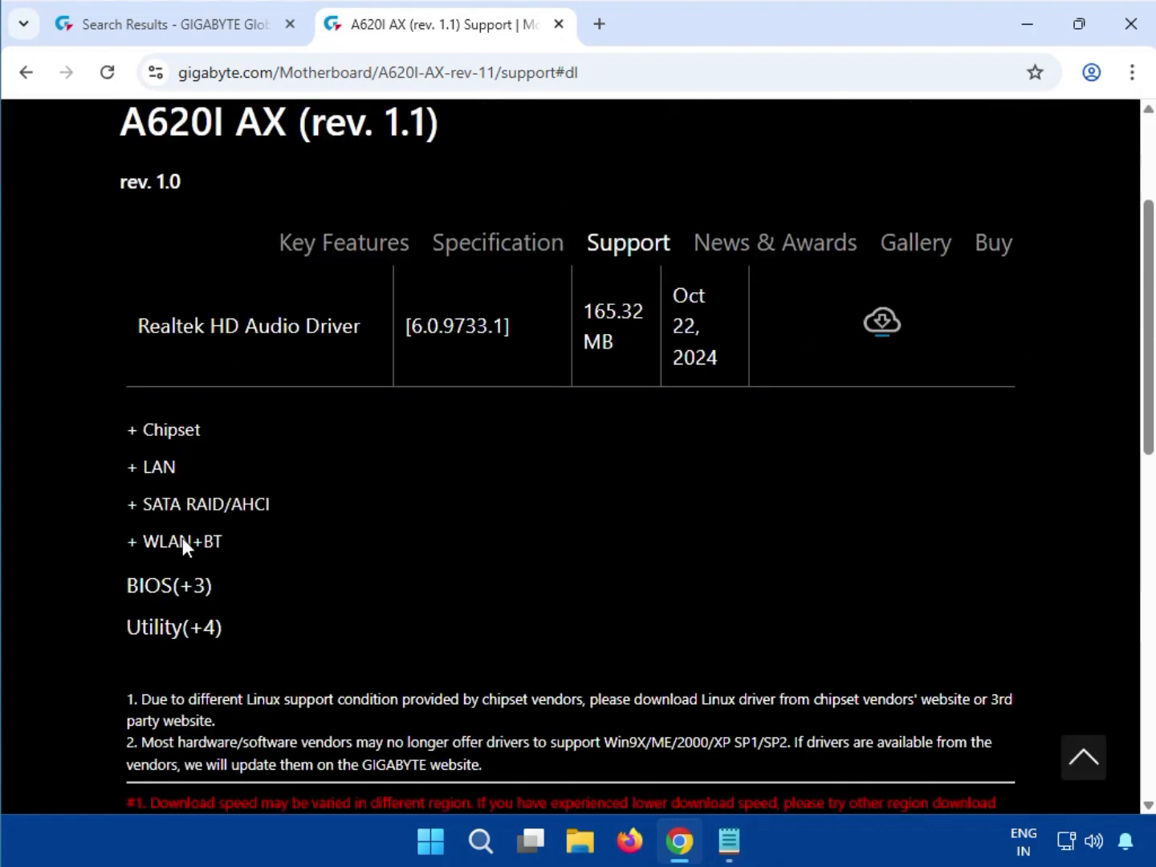
pyautogui.scroll(5, 182, 538)
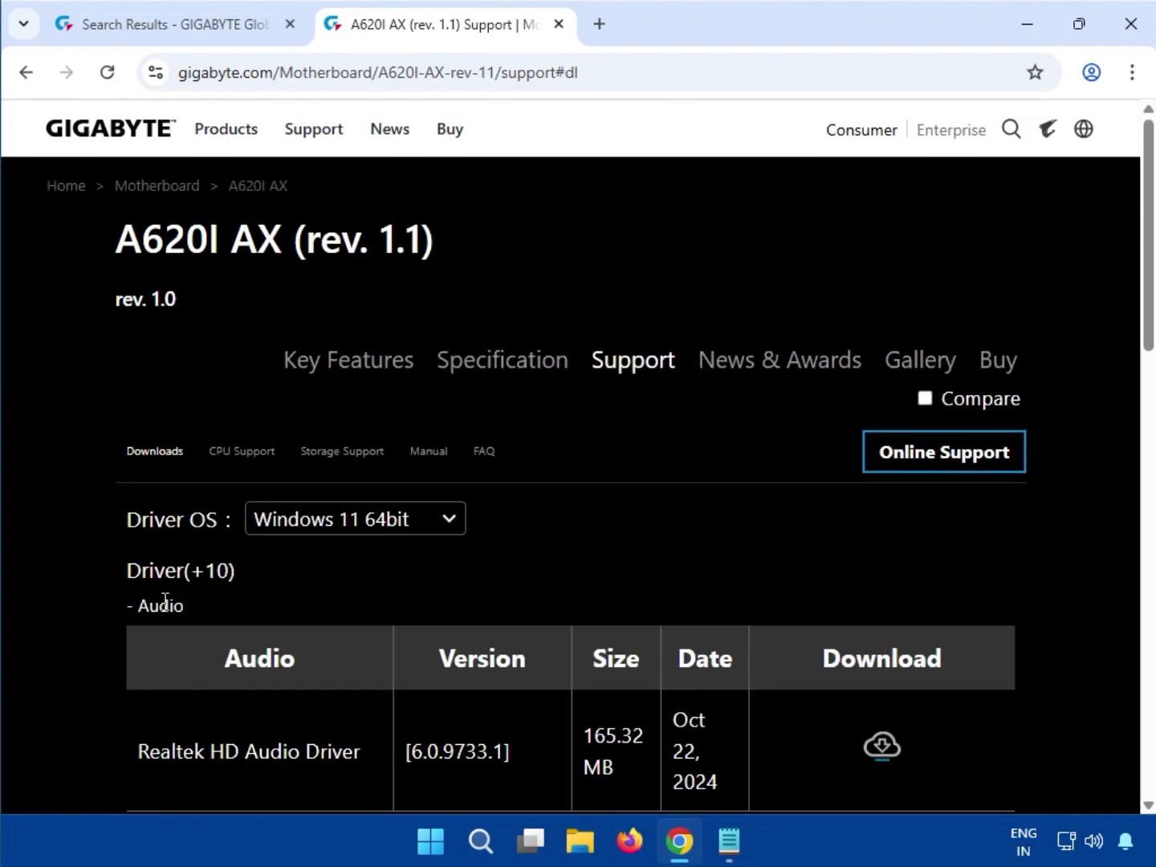
pyautogui.moveTo(184, 603); pyautogui.dragTo(141, 602)
pyautogui.moveTo(213, 750); pyautogui.dragTo(386, 771)
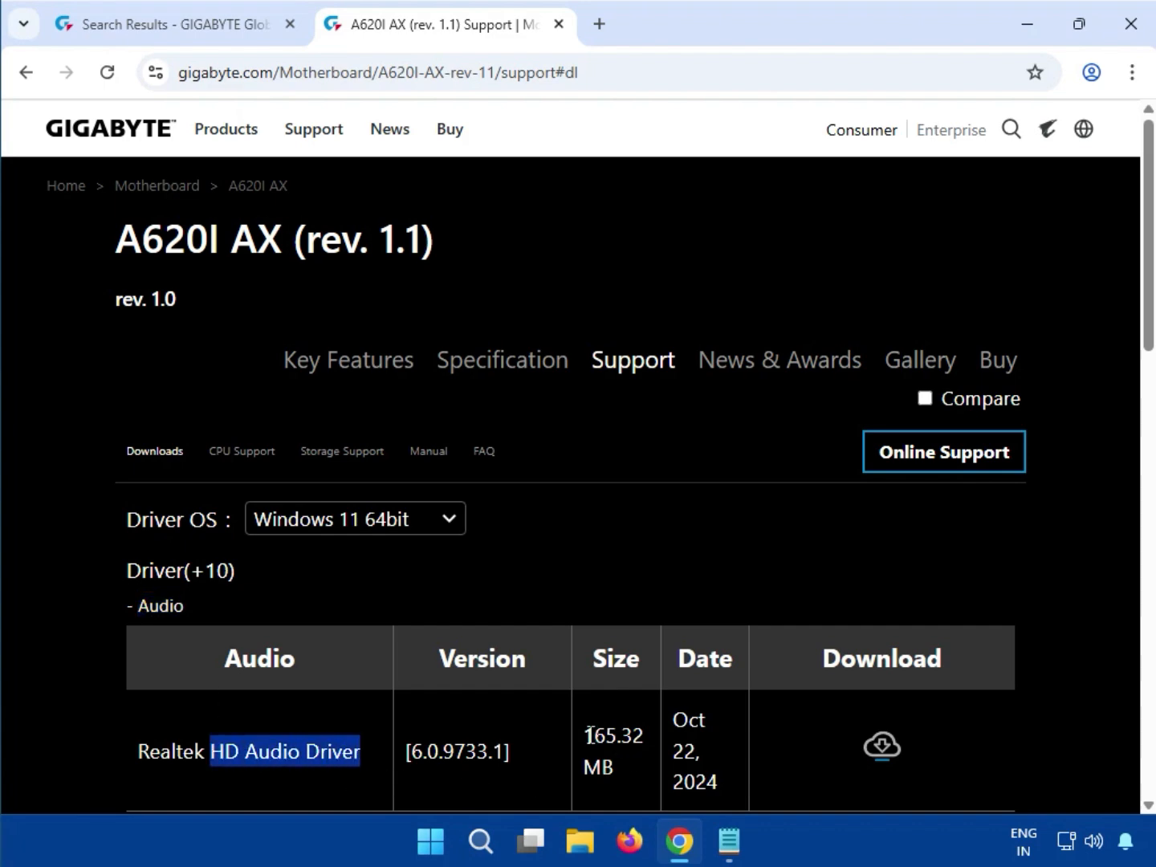
pyautogui.moveTo(589, 735); pyautogui.dragTo(632, 735)
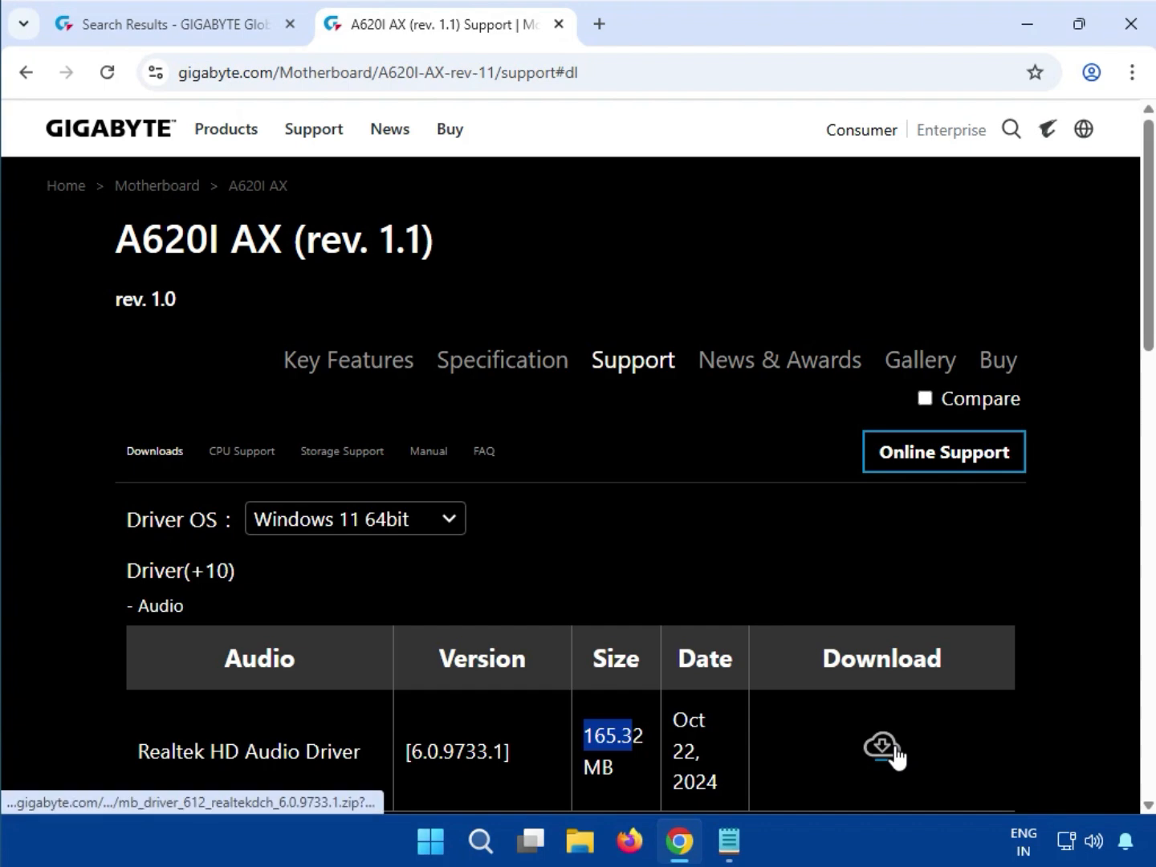
pyautogui.click(893, 746)
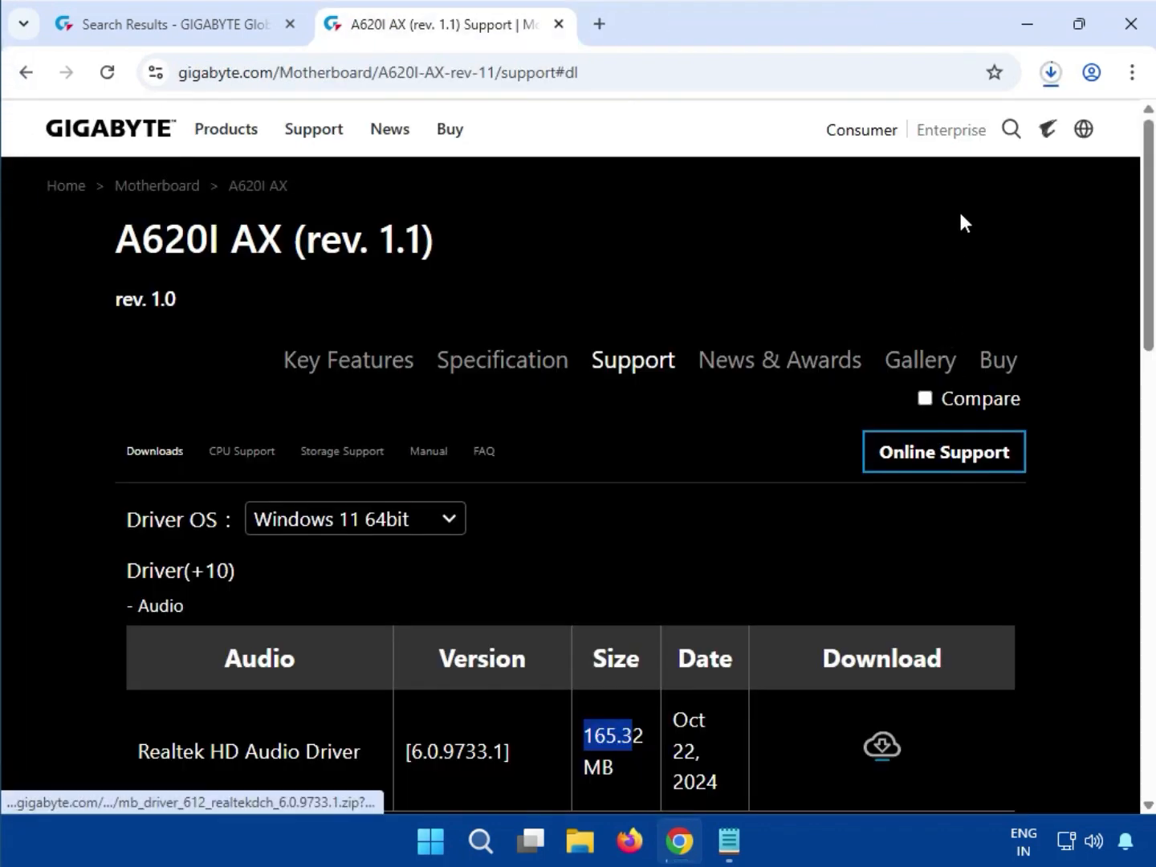
# - Open the downloaded Realtek audio driver zip, run mb_driver_612_realtekdch_6.0.9733.1.exe from it, and allow it to make changes
pyautogui.click(1050, 74)
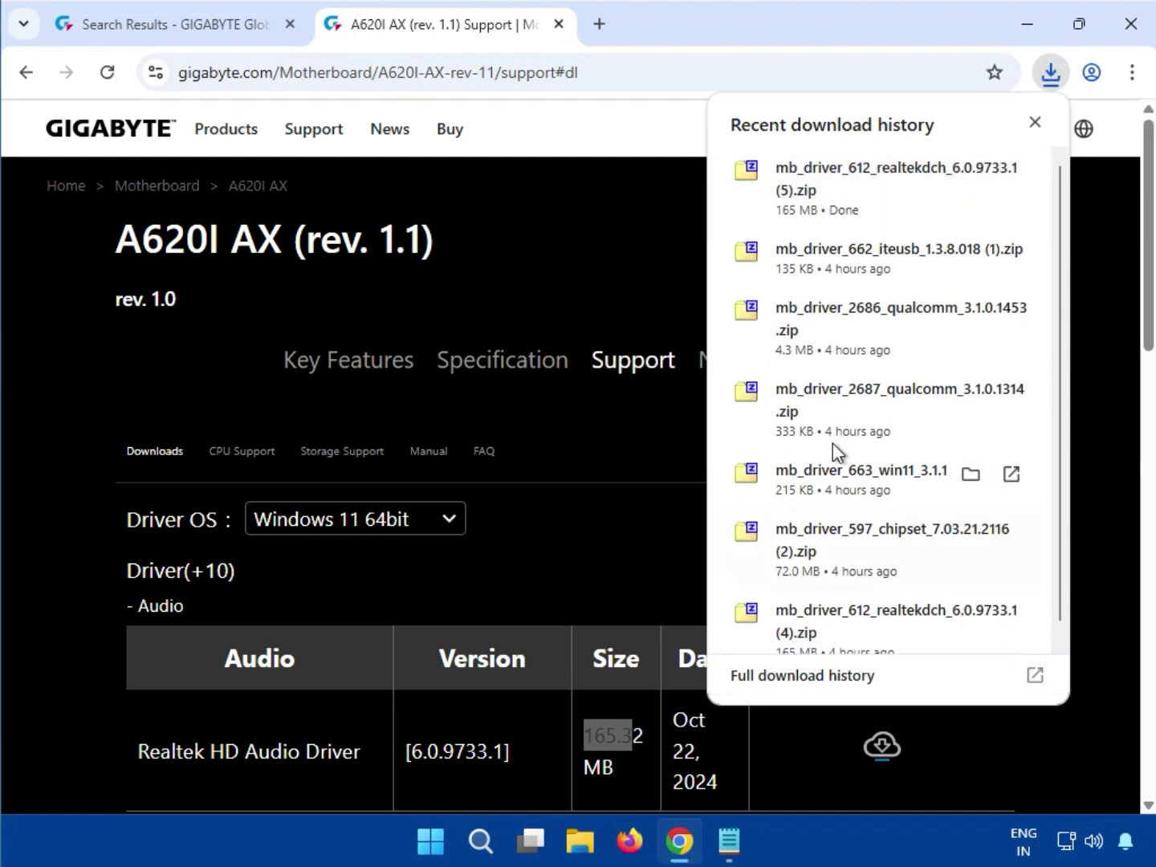
pyautogui.click(848, 195)
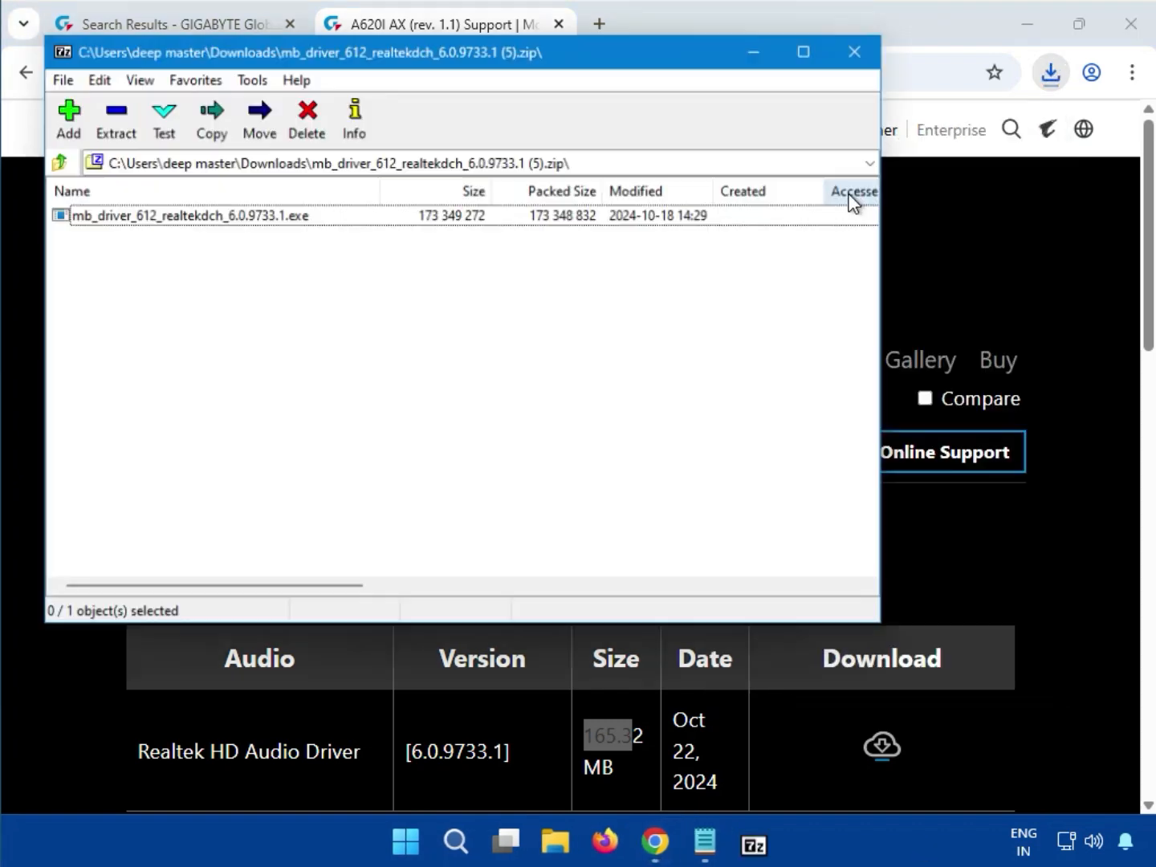
pyautogui.doubleClick(204, 215)
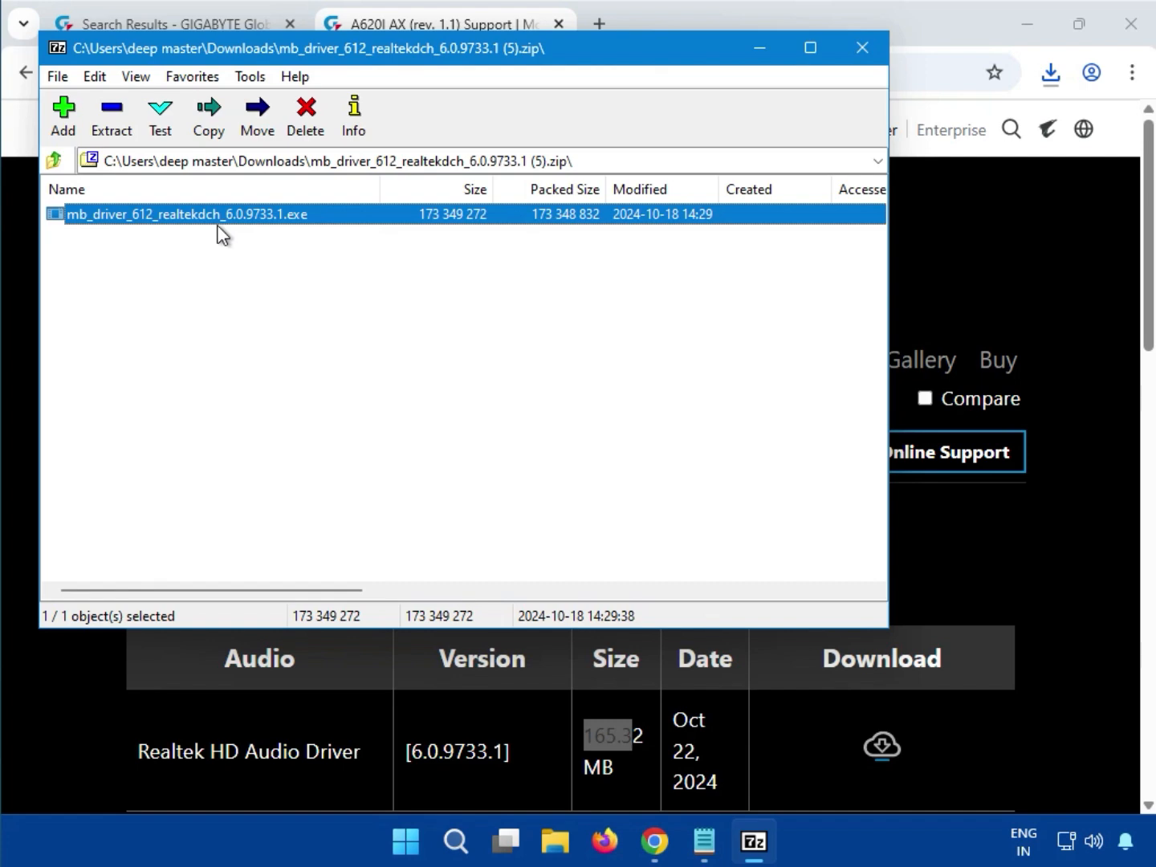
pyautogui.doubleClick(223, 234)
pyautogui.click(443, 613)
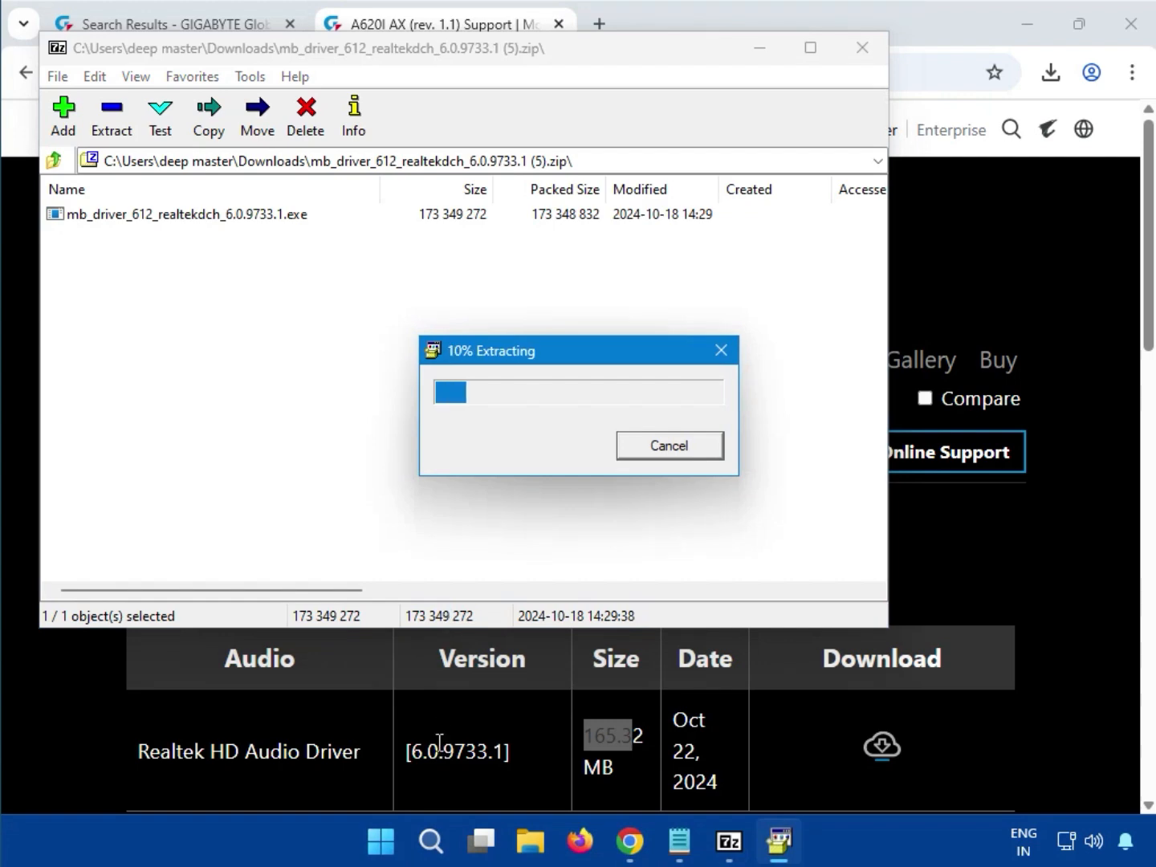
# - Look through the driver, BIOS and utility sections of the support page while the audio driver installer runs
pyautogui.scroll(-2, 438, 751)
pyautogui.scroll(-4, 439, 751)
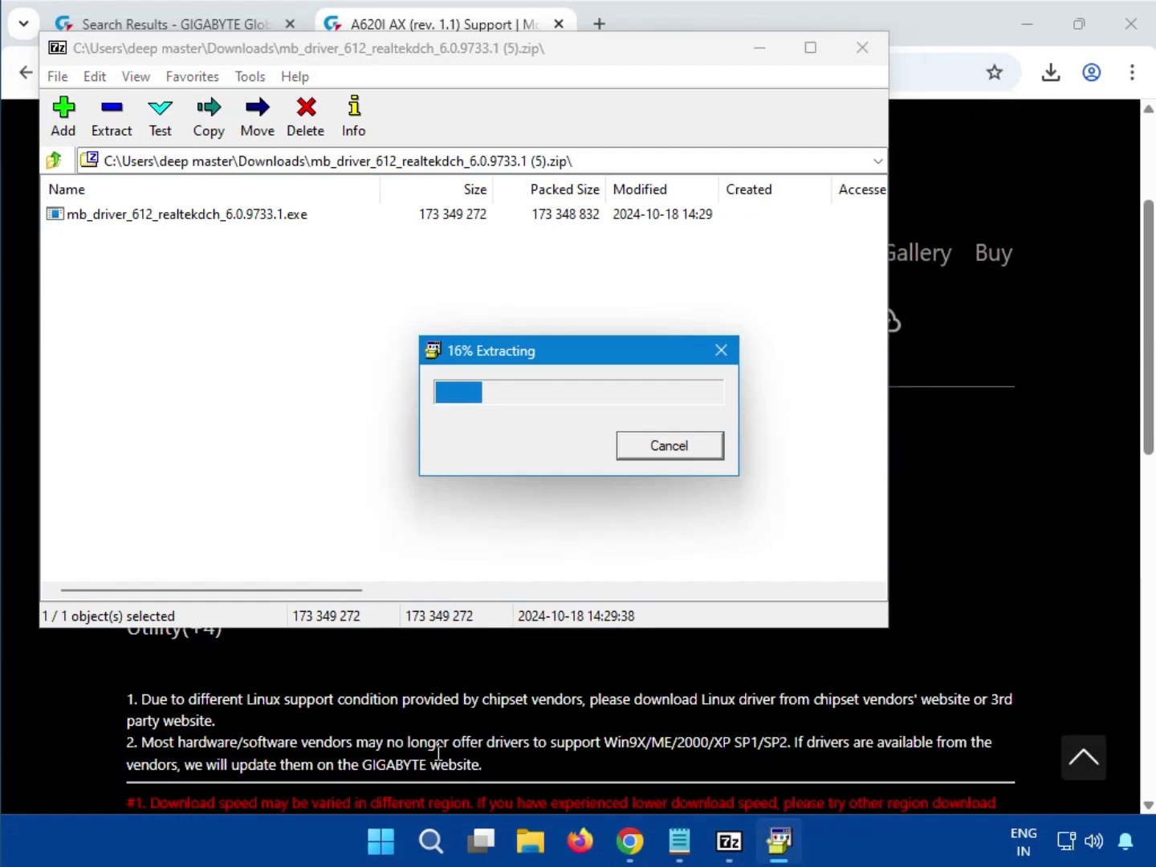
pyautogui.scroll(2, 438, 751)
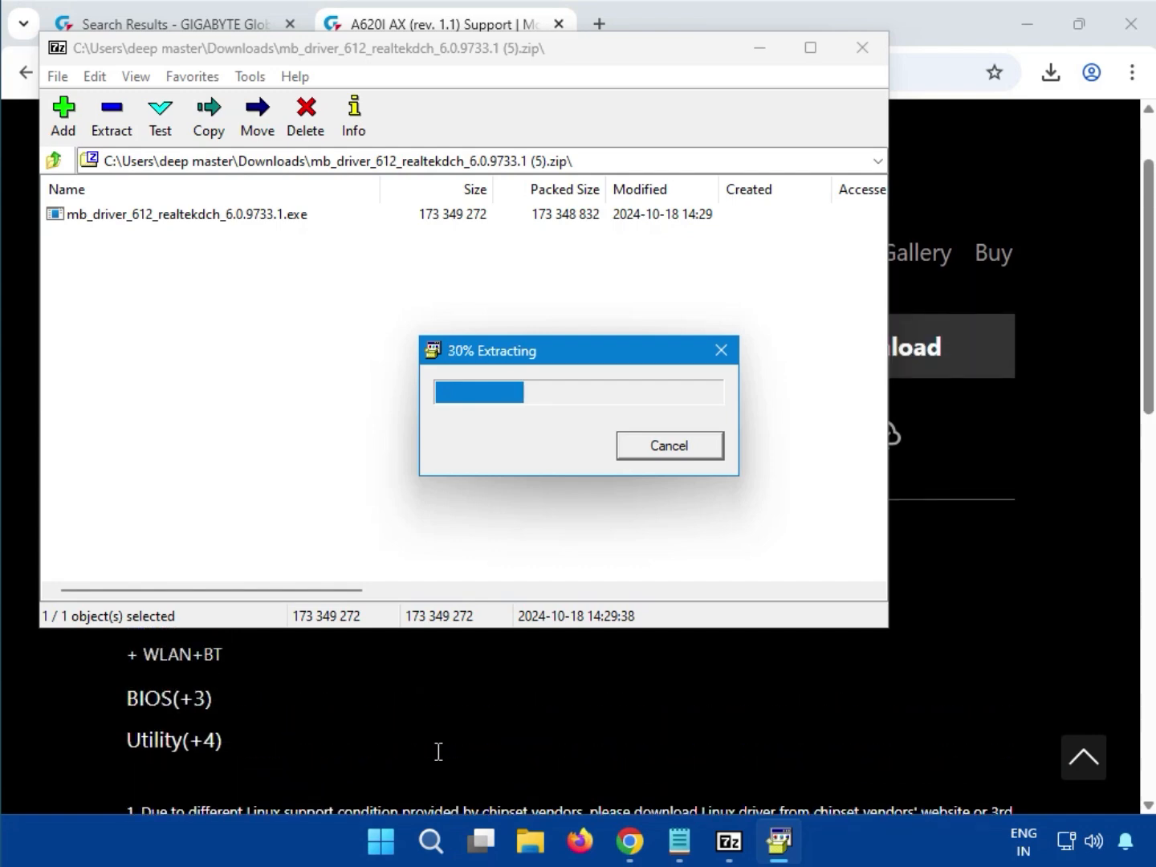
pyautogui.scroll(3, 438, 751)
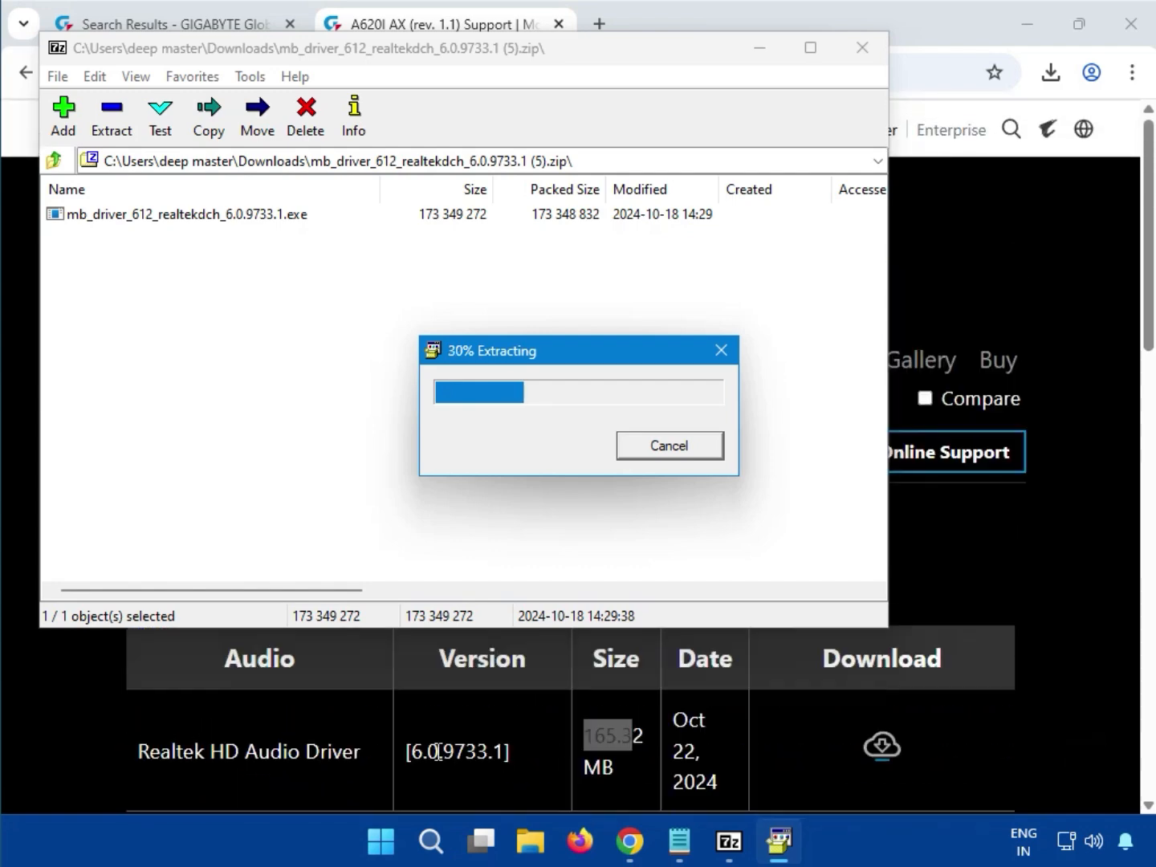
pyautogui.scroll(-1, 438, 752)
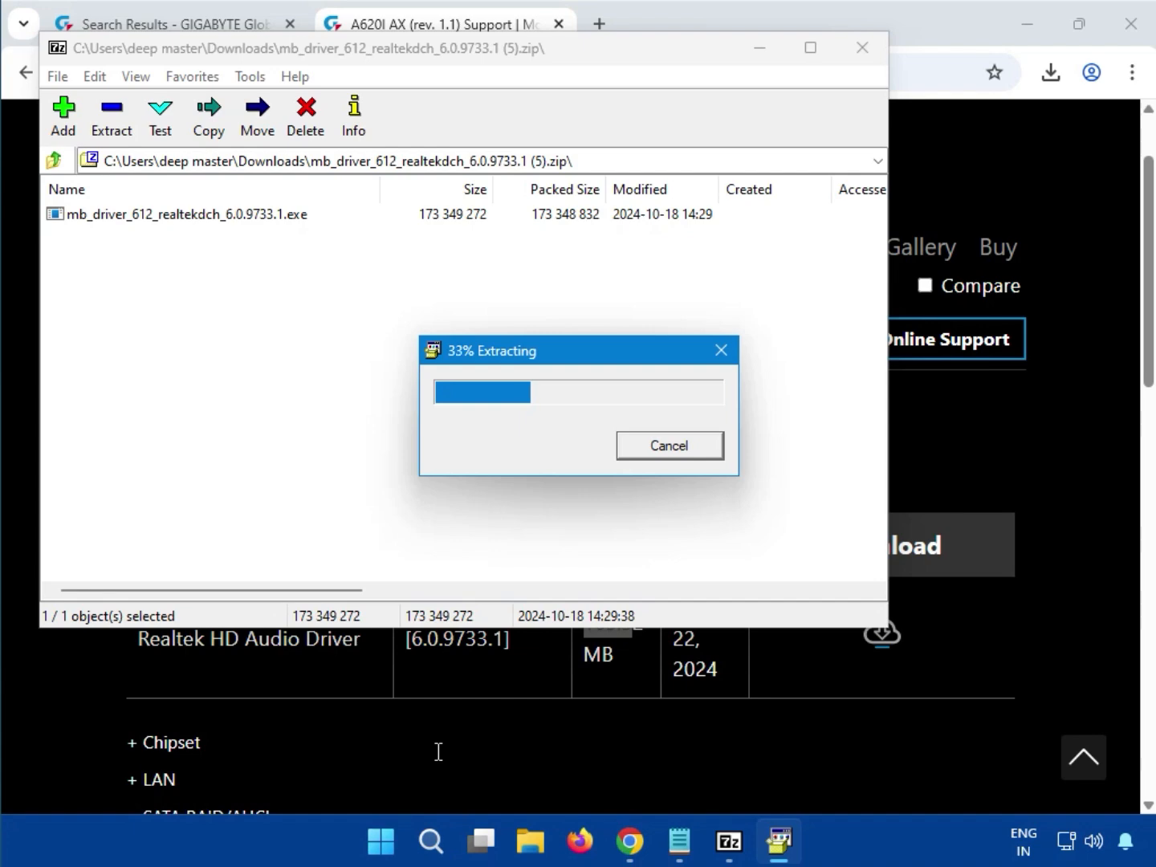
pyautogui.scroll(-3, 438, 751)
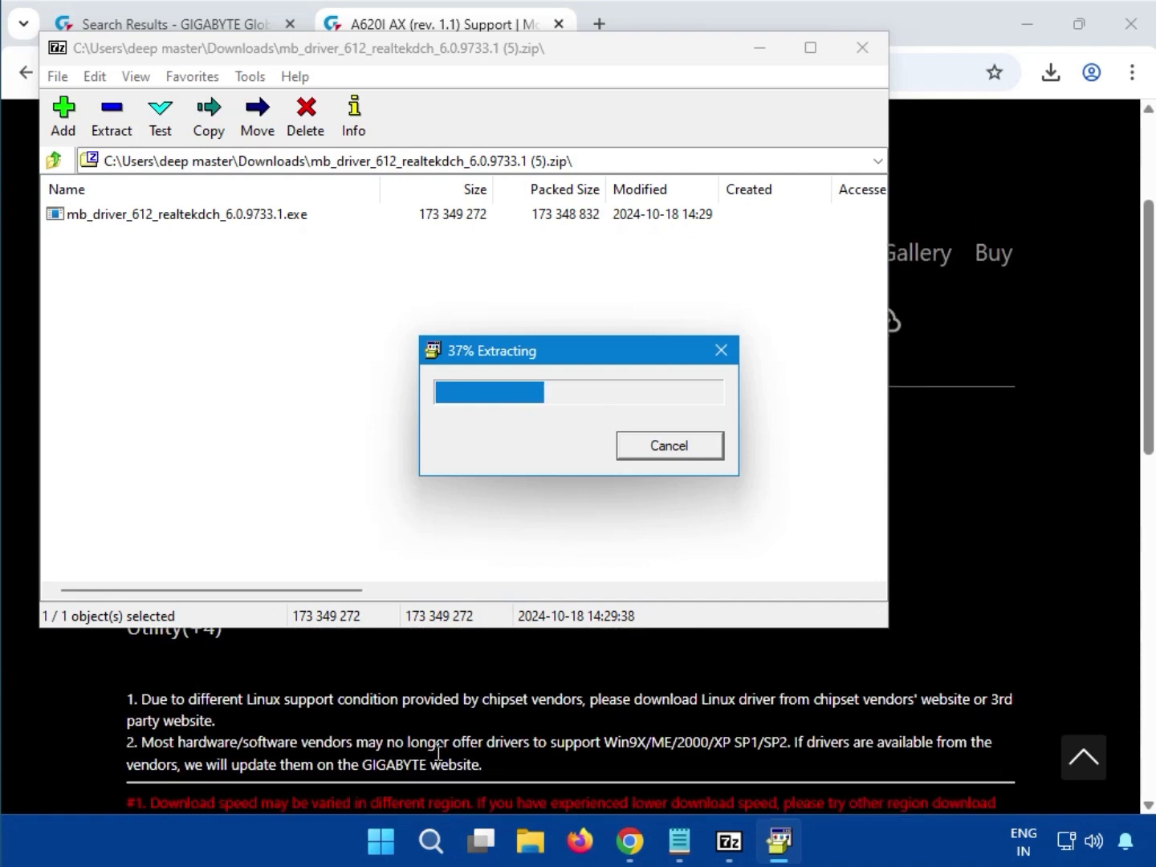
pyautogui.scroll(1, 438, 751)
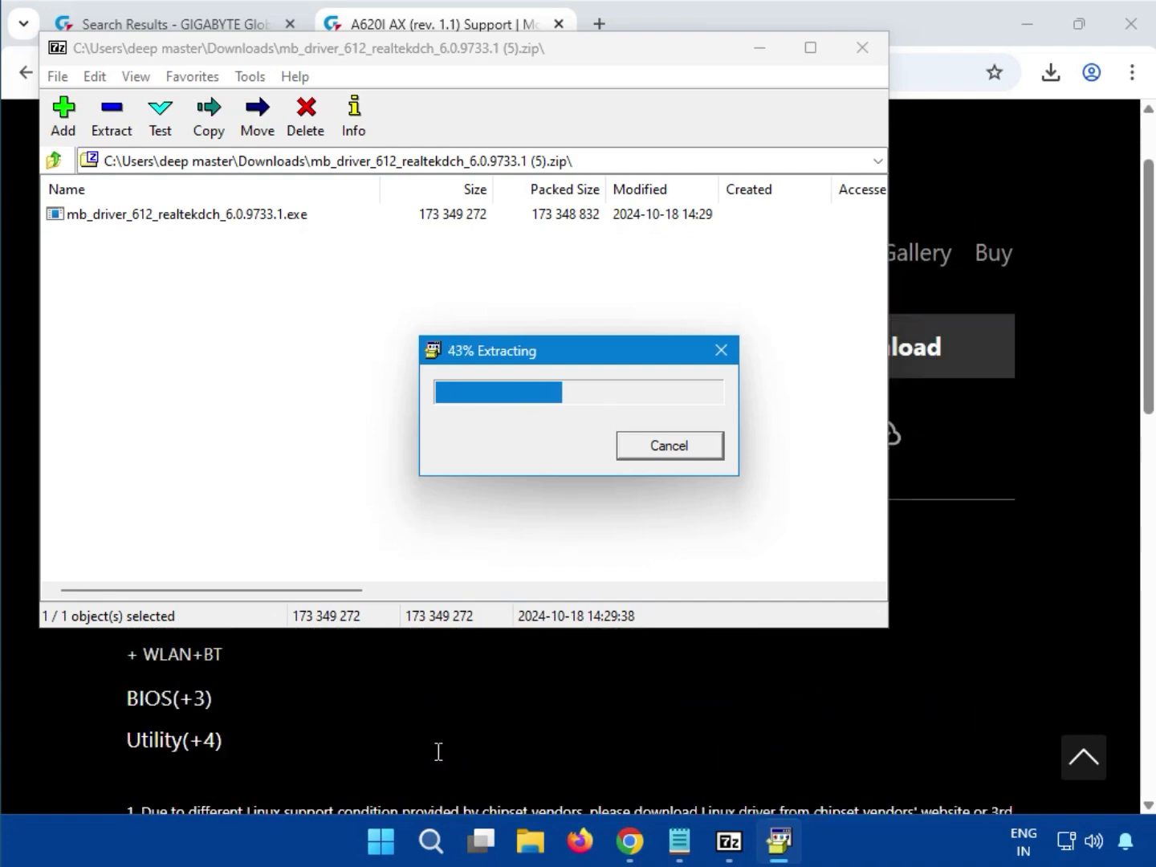
pyautogui.click(438, 751)
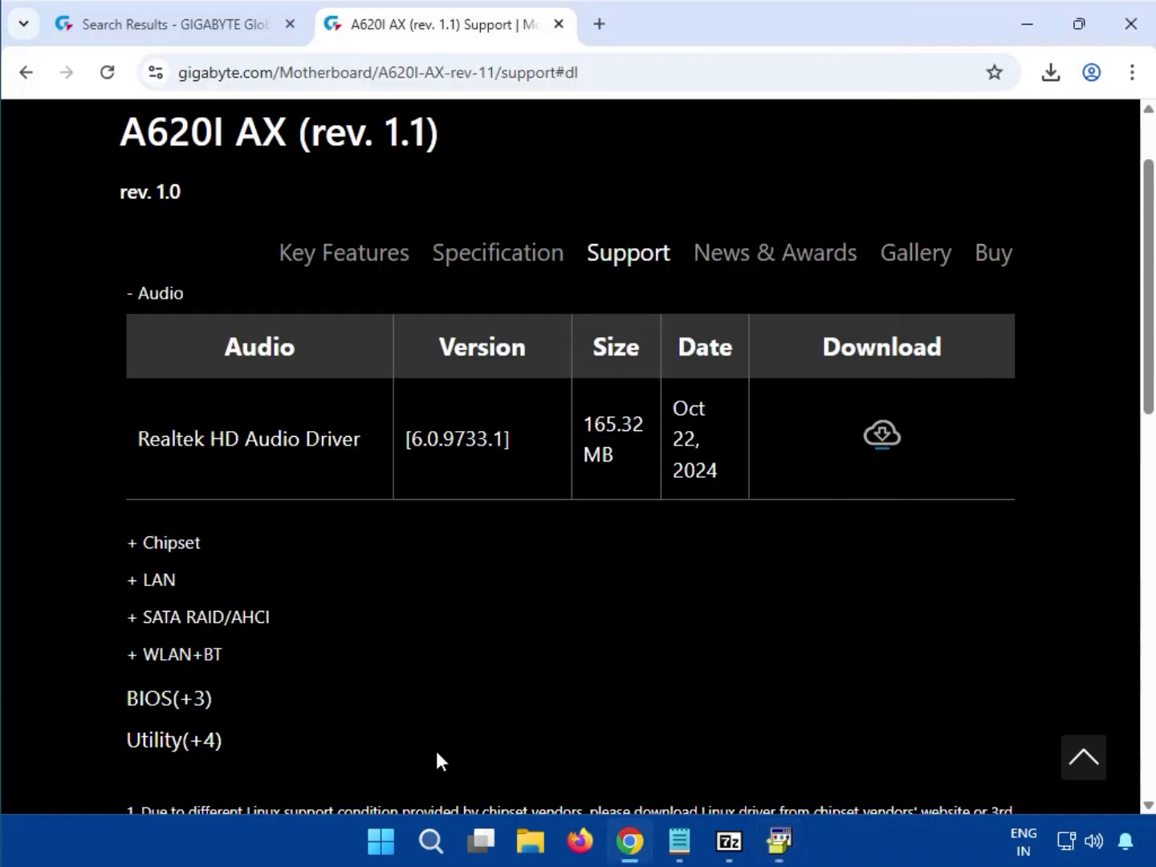
pyautogui.scroll(3, 383, 678)
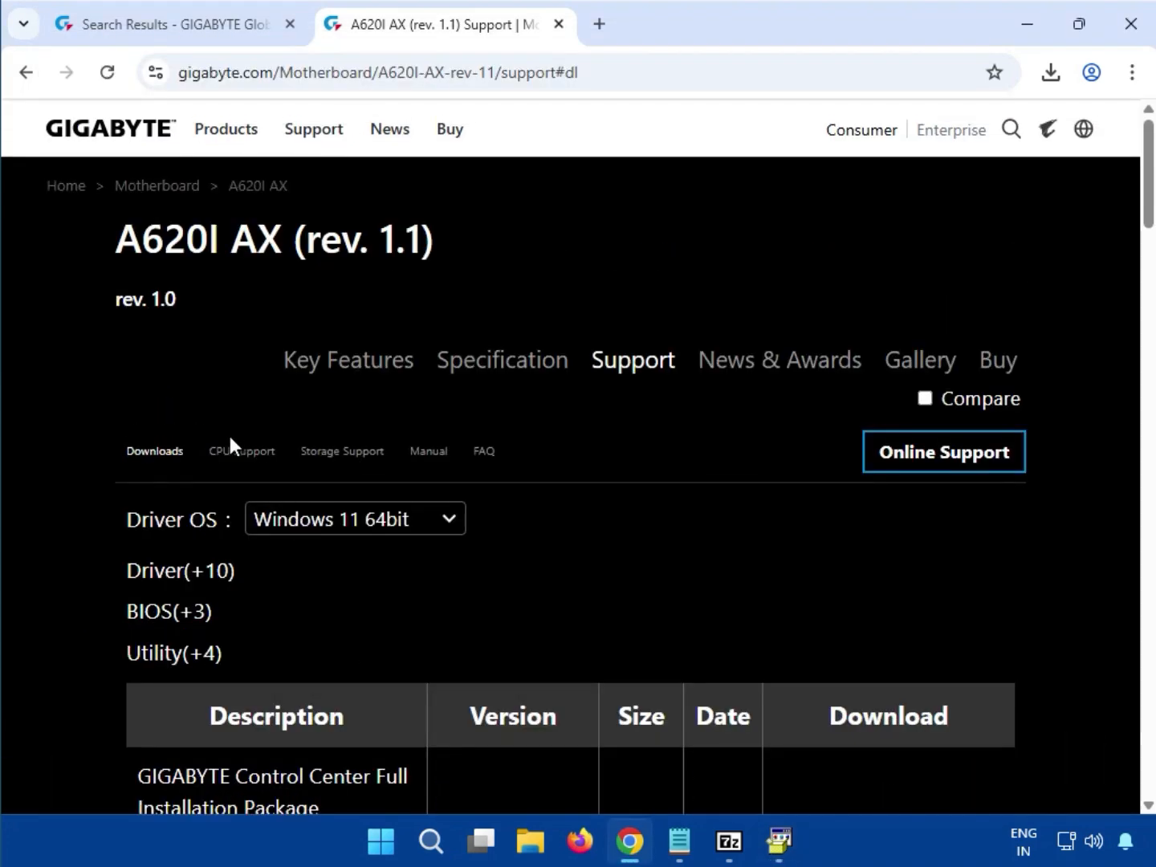
pyautogui.click(204, 579)
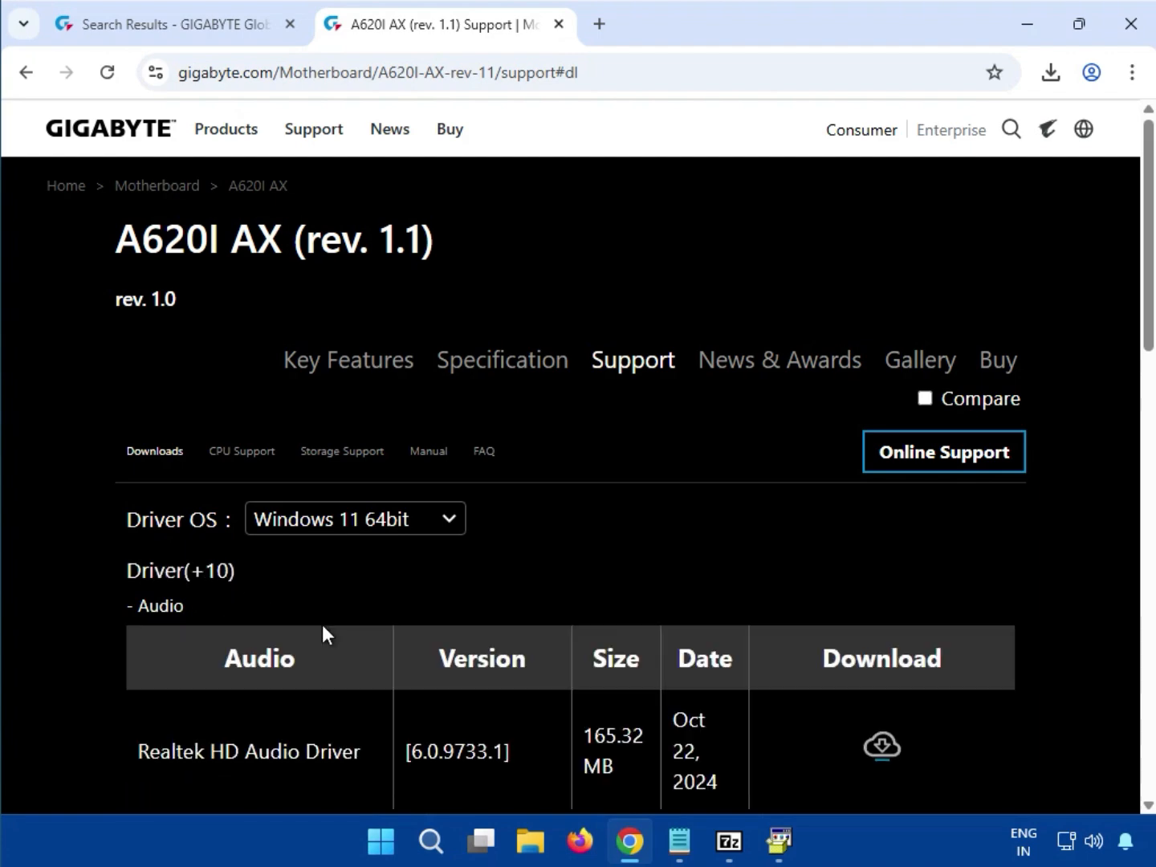
pyautogui.scroll(-5, 358, 654)
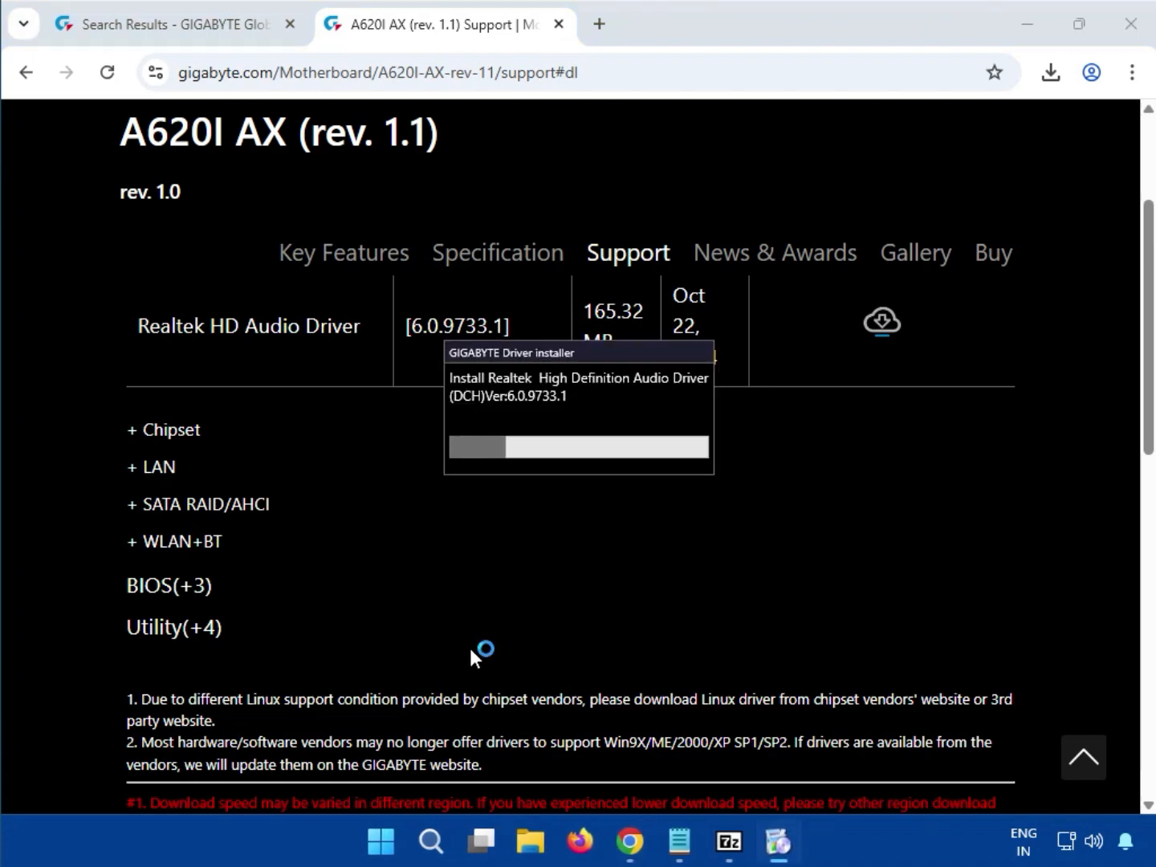
# - Close the audio driver archive window and download the AMD Chipset Driver from the Chipset section
pyautogui.click(729, 840)
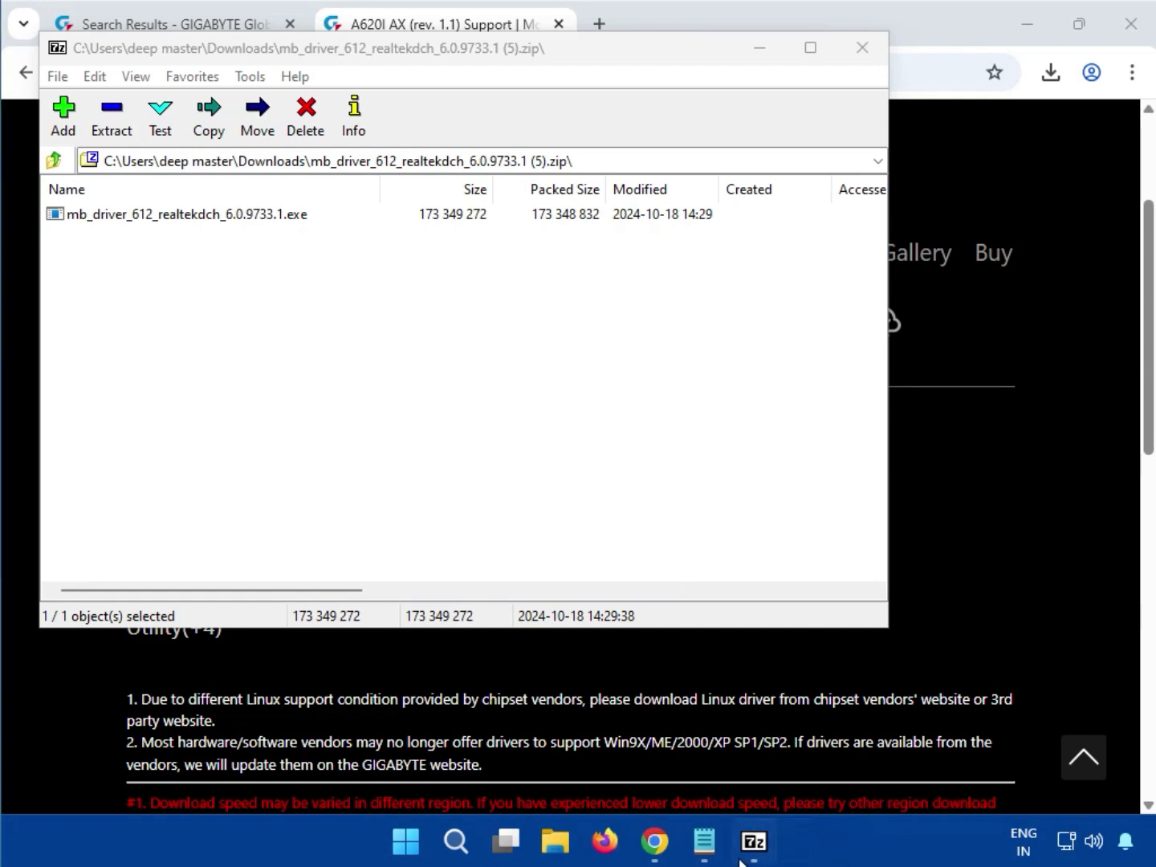
pyautogui.click(857, 52)
pyautogui.doubleClick(136, 431)
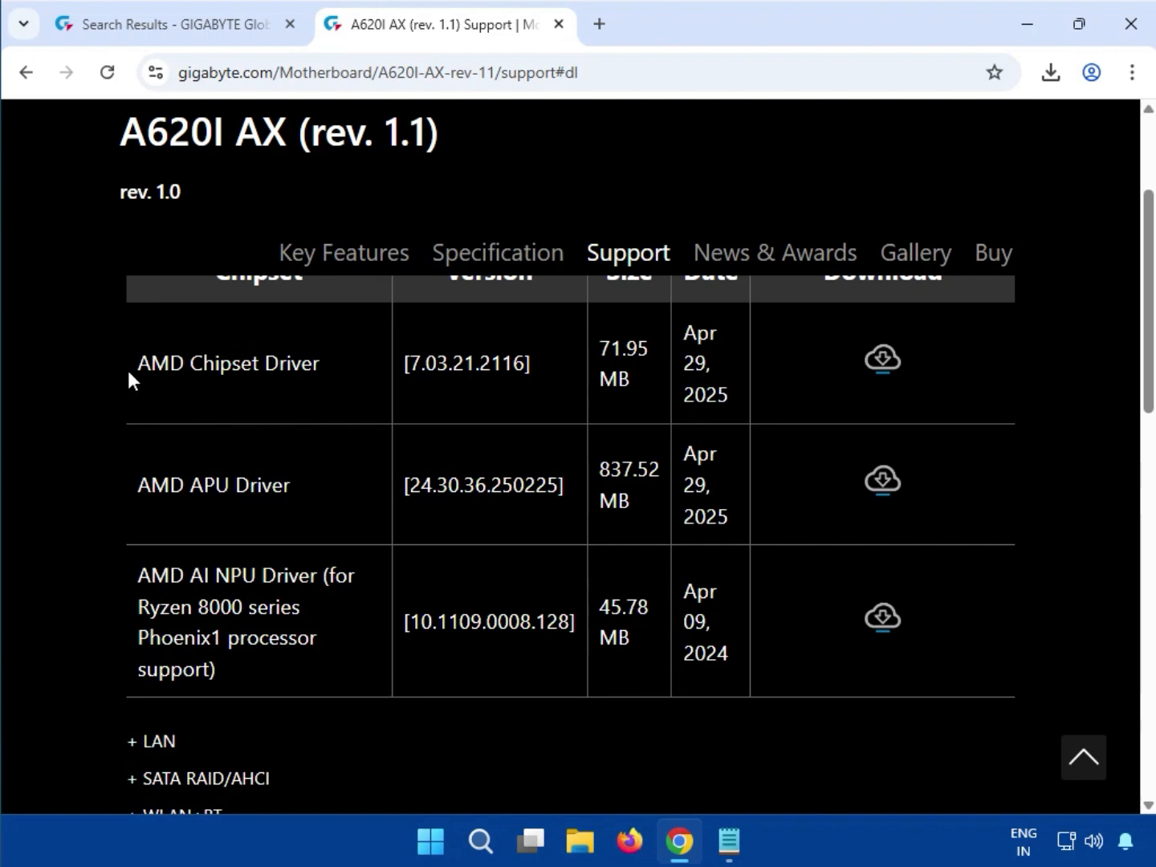
pyautogui.moveTo(136, 363); pyautogui.dragTo(265, 363)
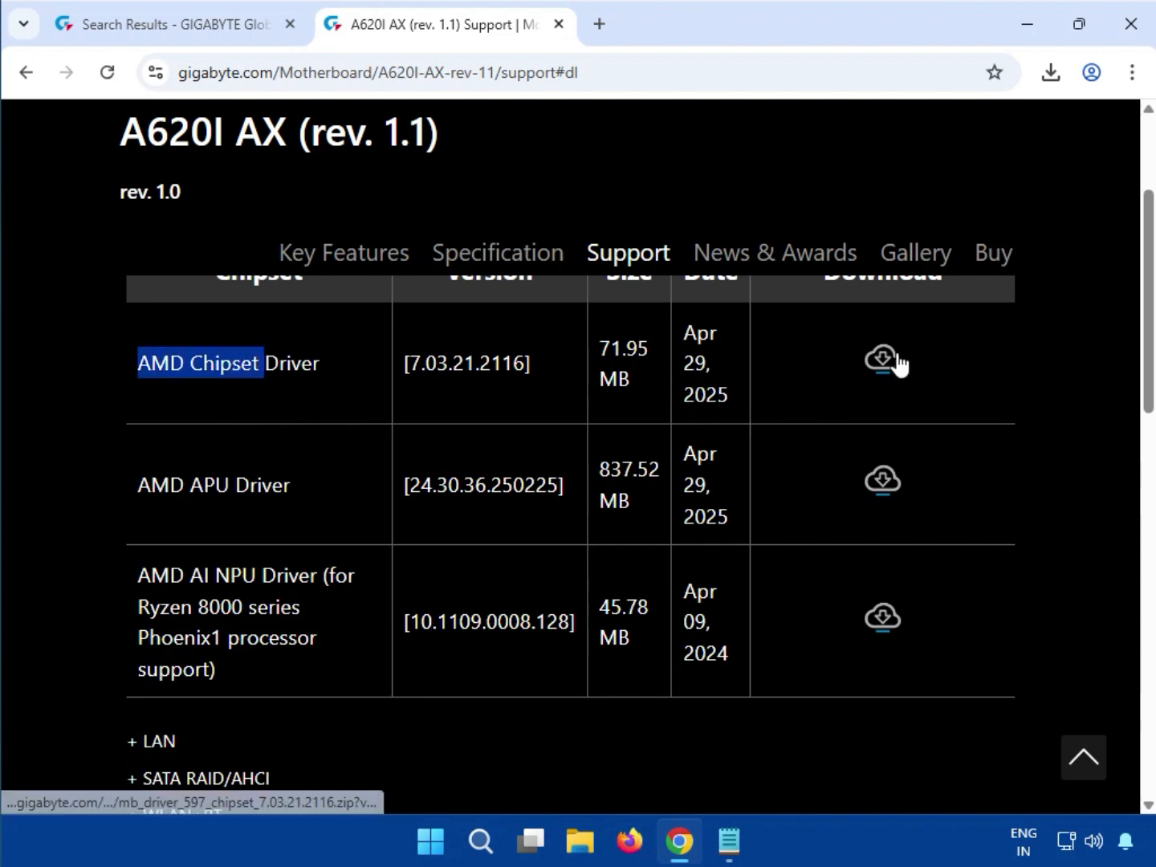
pyautogui.click(891, 359)
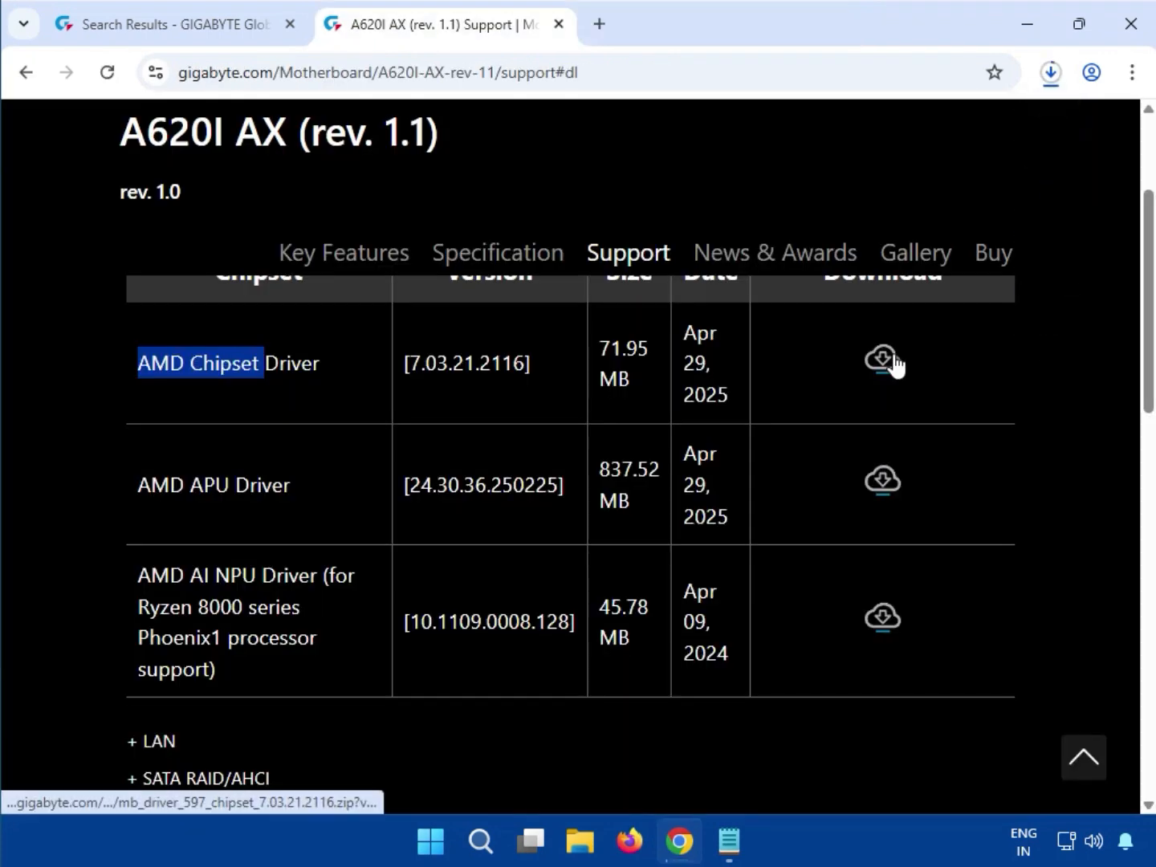
# - Open the downloaded chipset driver zip, run mb_driver_597_chipset_7.03.21.2116.exe from it, and allow it to make changes
pyautogui.click(1045, 80)
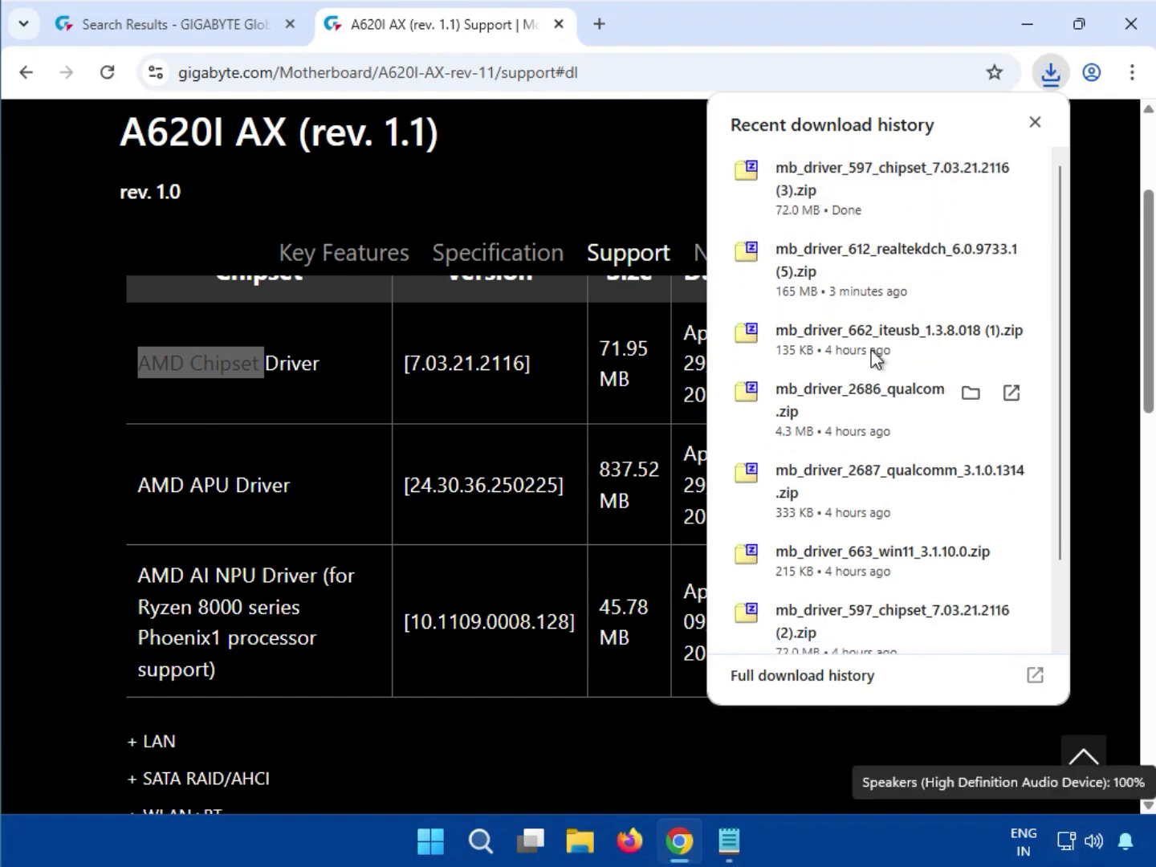
pyautogui.click(810, 173)
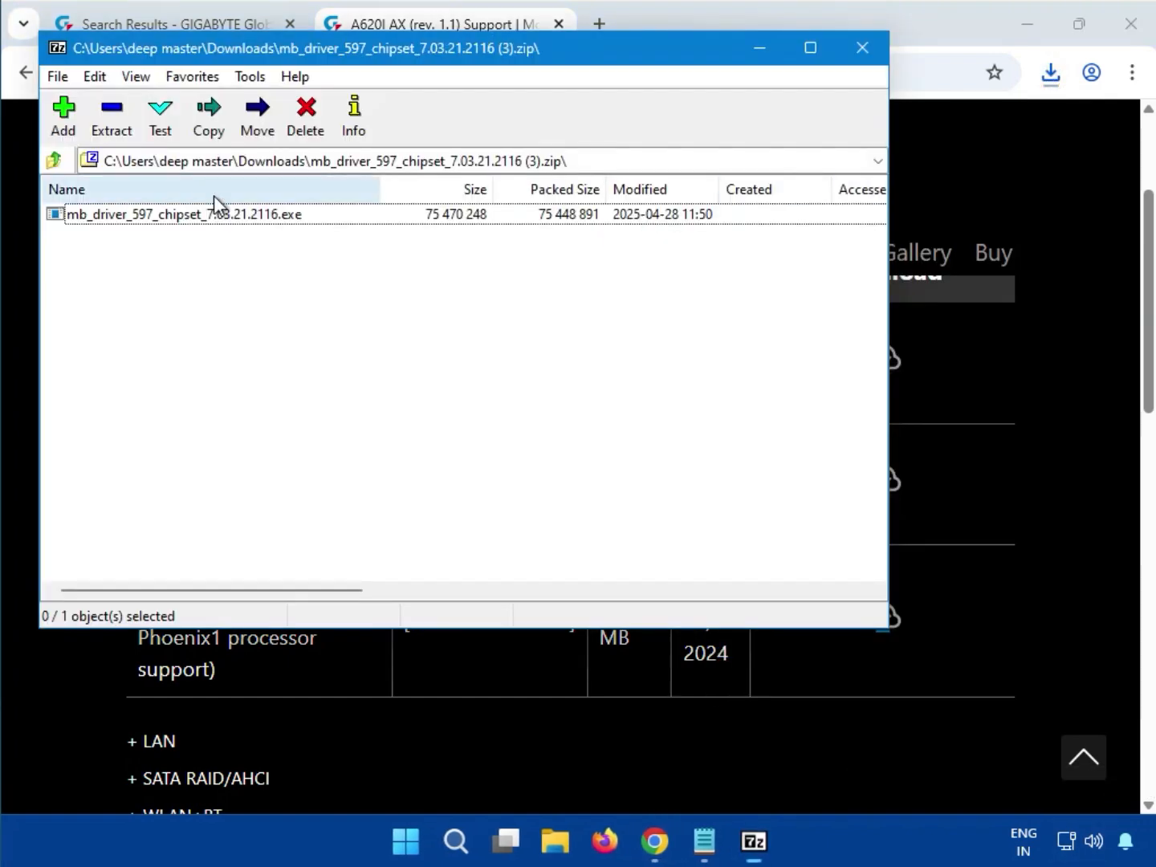
pyautogui.doubleClick(156, 210)
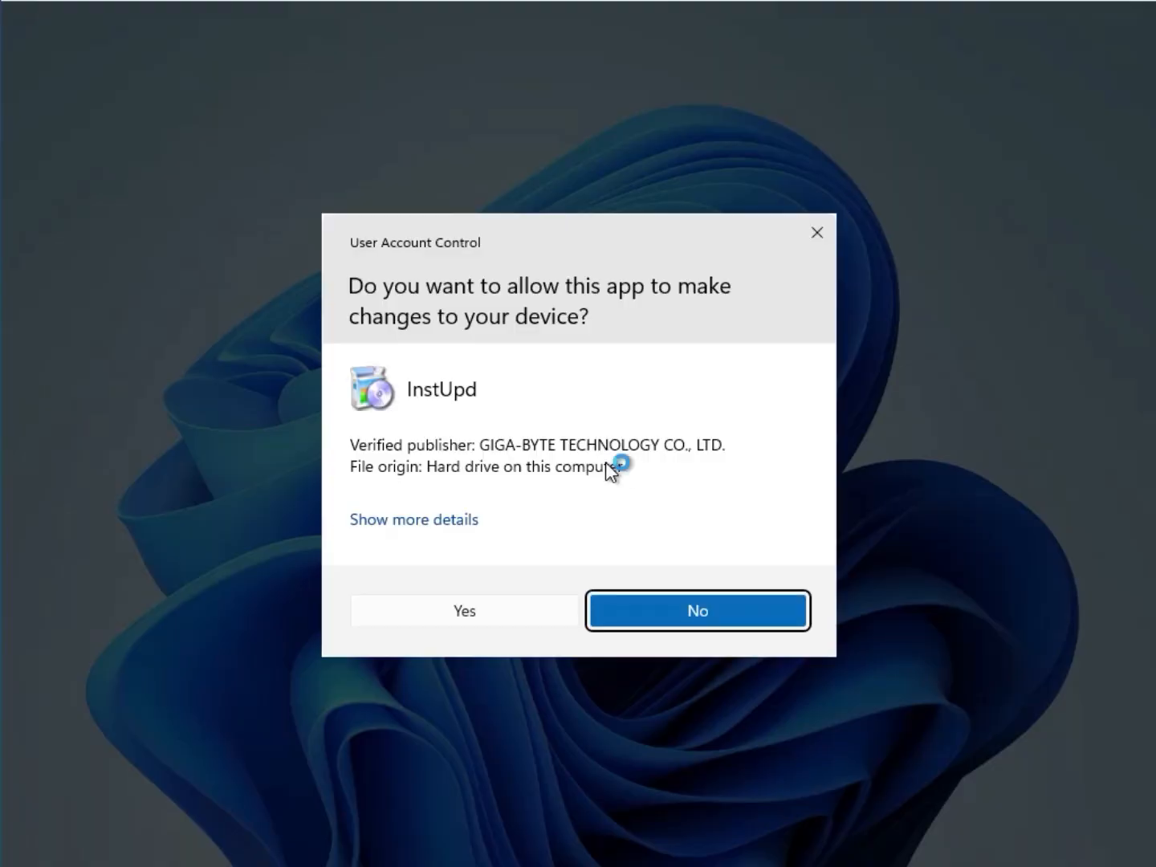
pyautogui.click(464, 610)
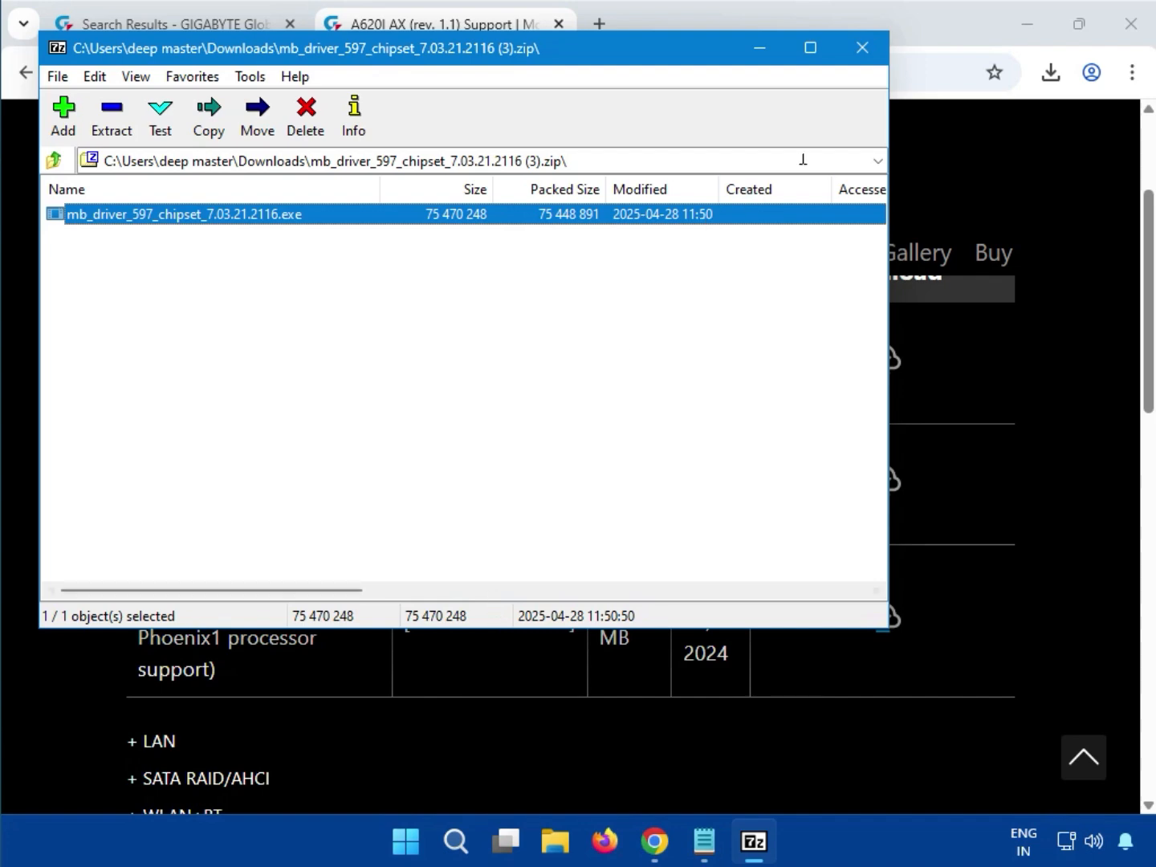
# - Close the chipset driver archive window and download the Realtek LAN Driver, version 11.21.0903.2024, from the LAN section
pyautogui.click(863, 50)
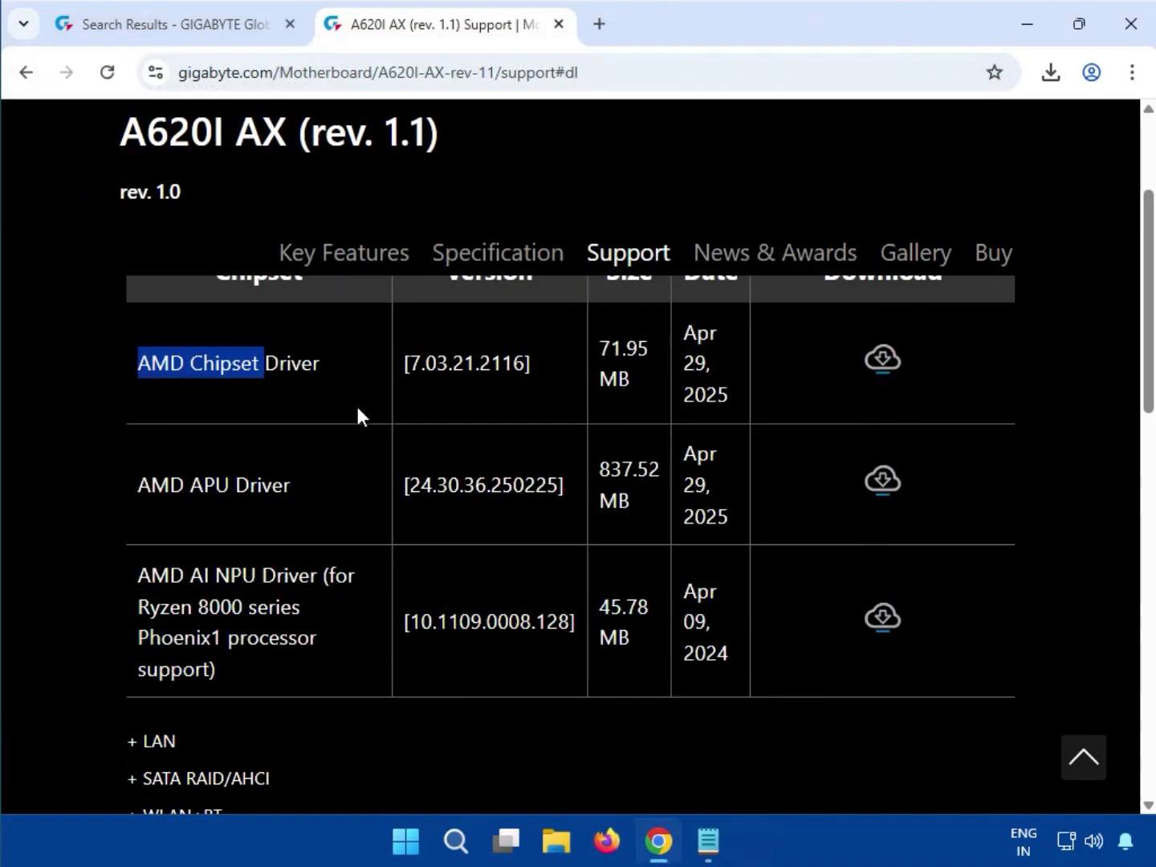
pyautogui.click(1047, 622)
pyautogui.scroll(-1, 514, 634)
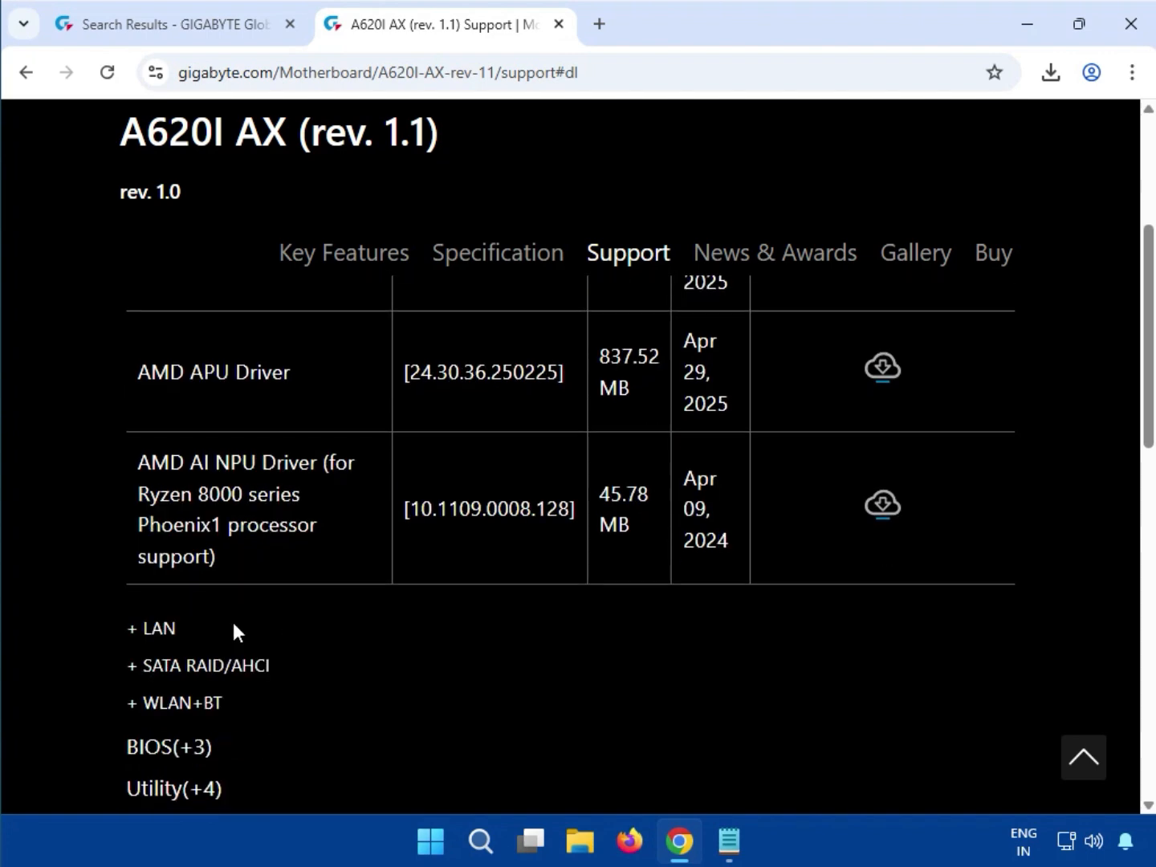
pyautogui.moveTo(191, 634); pyautogui.dragTo(144, 647)
pyautogui.scroll(5, 267, 628)
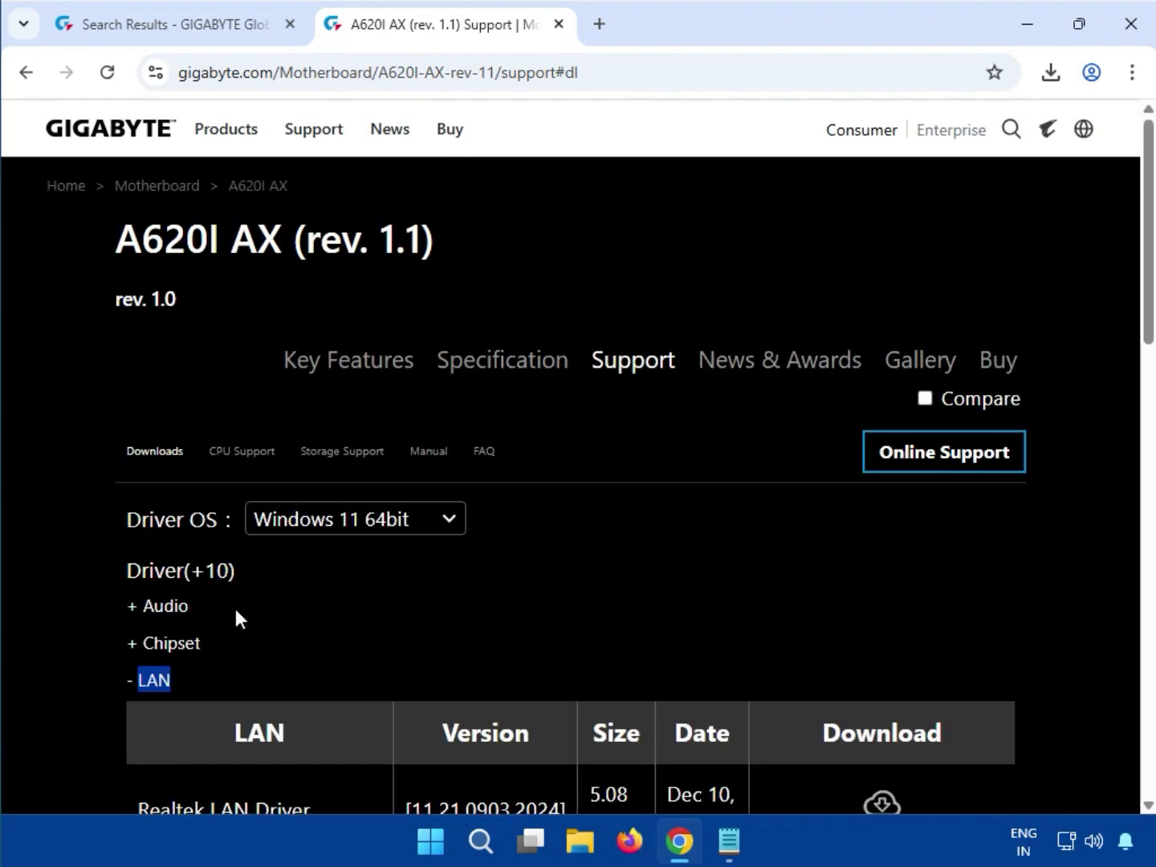
pyautogui.scroll(-1, 237, 614)
pyautogui.moveTo(161, 696); pyautogui.dragTo(277, 697)
pyautogui.scroll(-2, 365, 711)
pyautogui.scroll(-1, 365, 710)
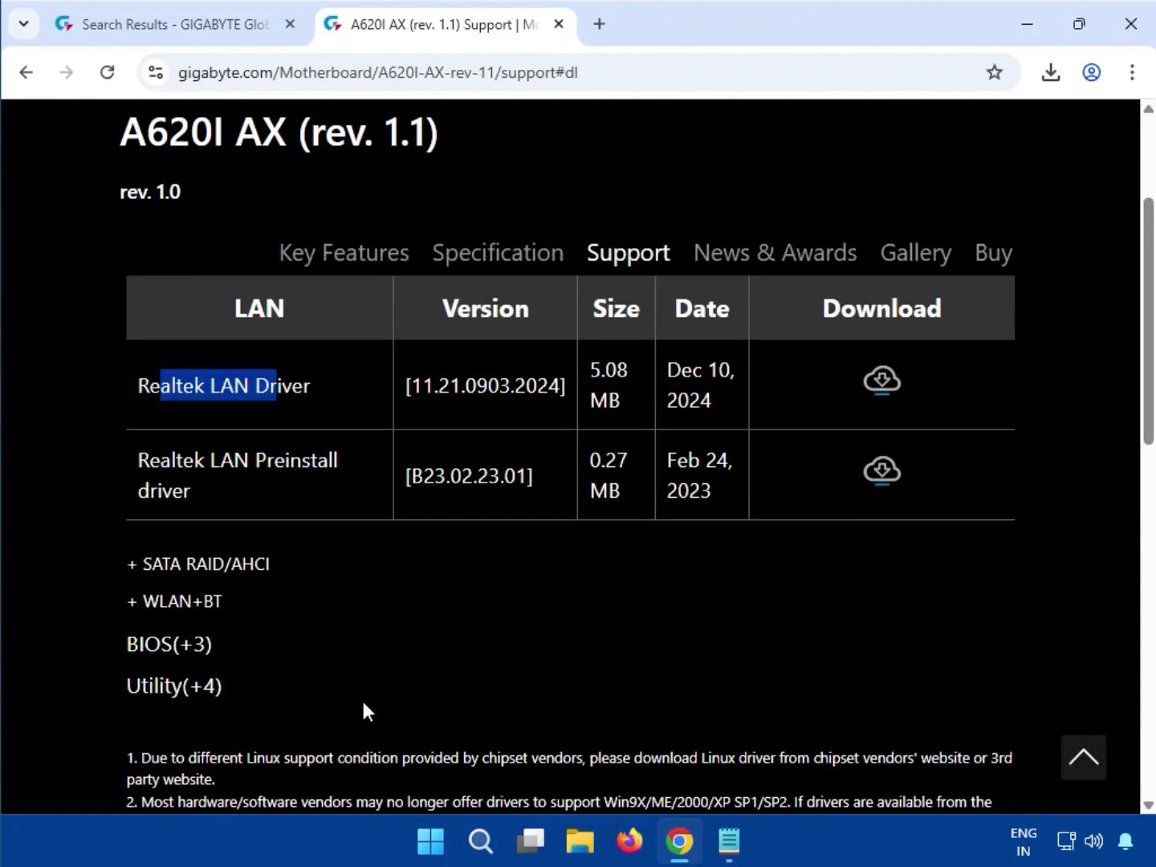
pyautogui.moveTo(1150, 423); pyautogui.dragTo(1151, 389)
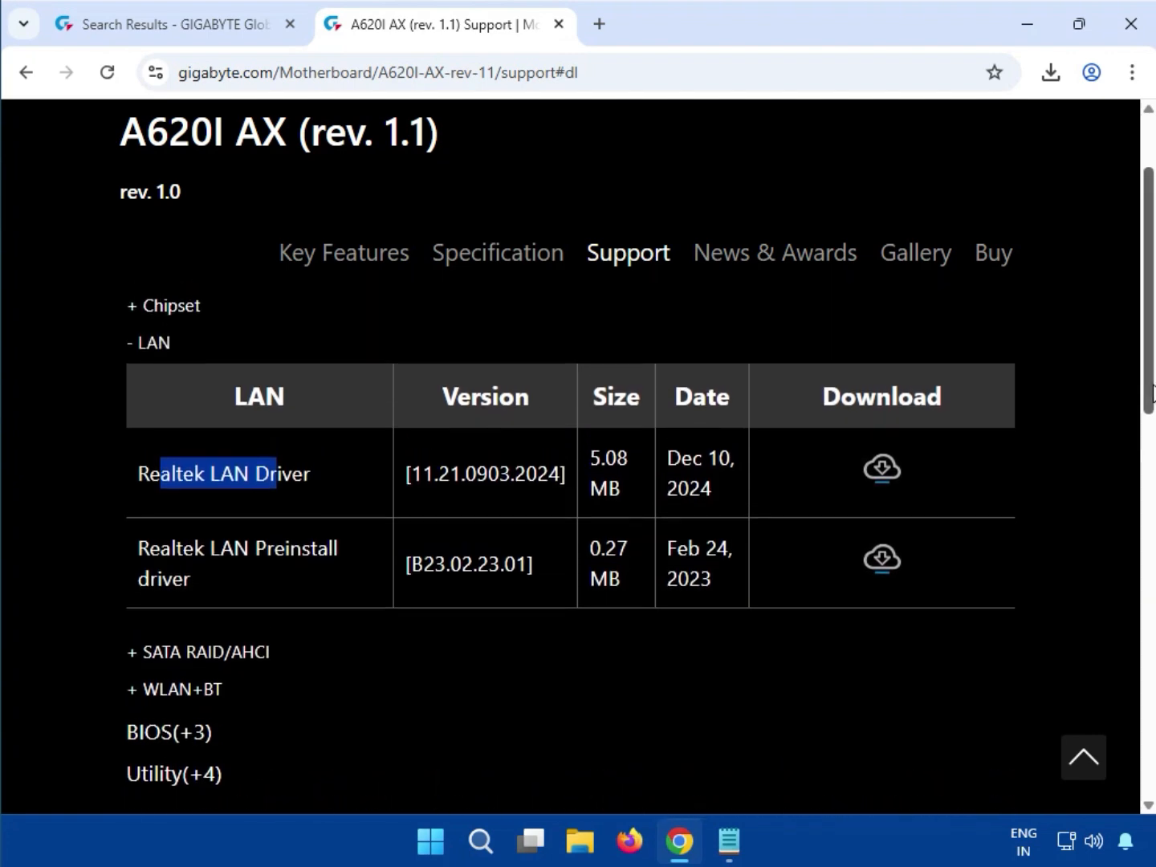
pyautogui.click(885, 467)
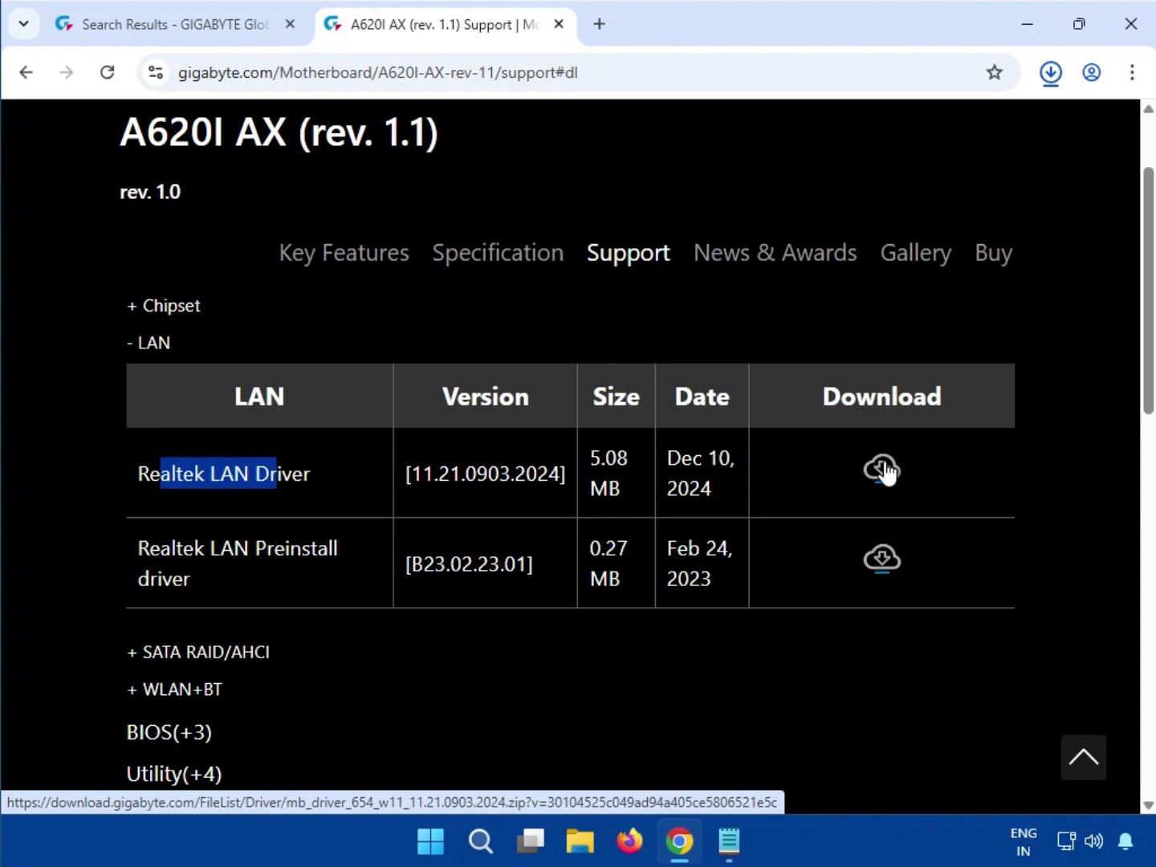
pyautogui.click(882, 471)
# - Open the downloaded LAN driver zip, run mb_driver_654_w11_11.21.0903.2024.exe from it, and allow it to make changes
pyautogui.click(1044, 85)
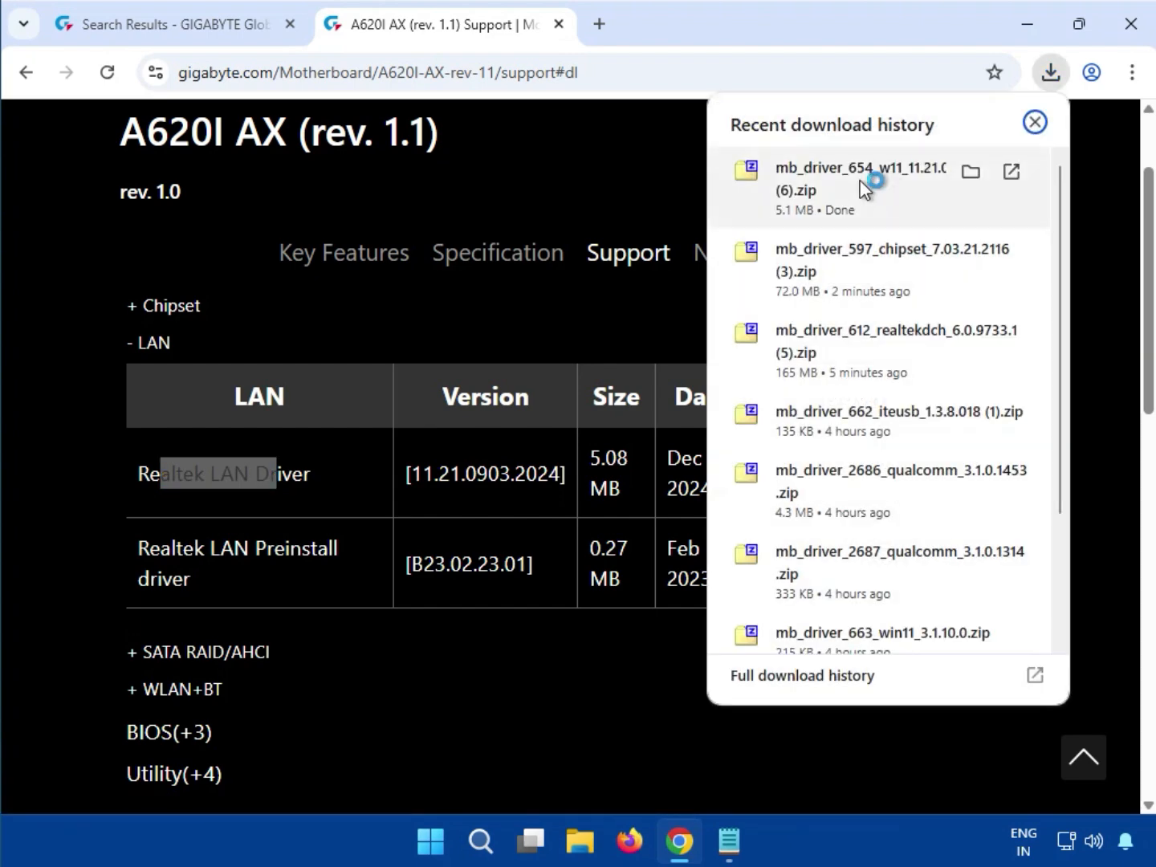
pyautogui.click(867, 181)
pyautogui.doubleClick(201, 215)
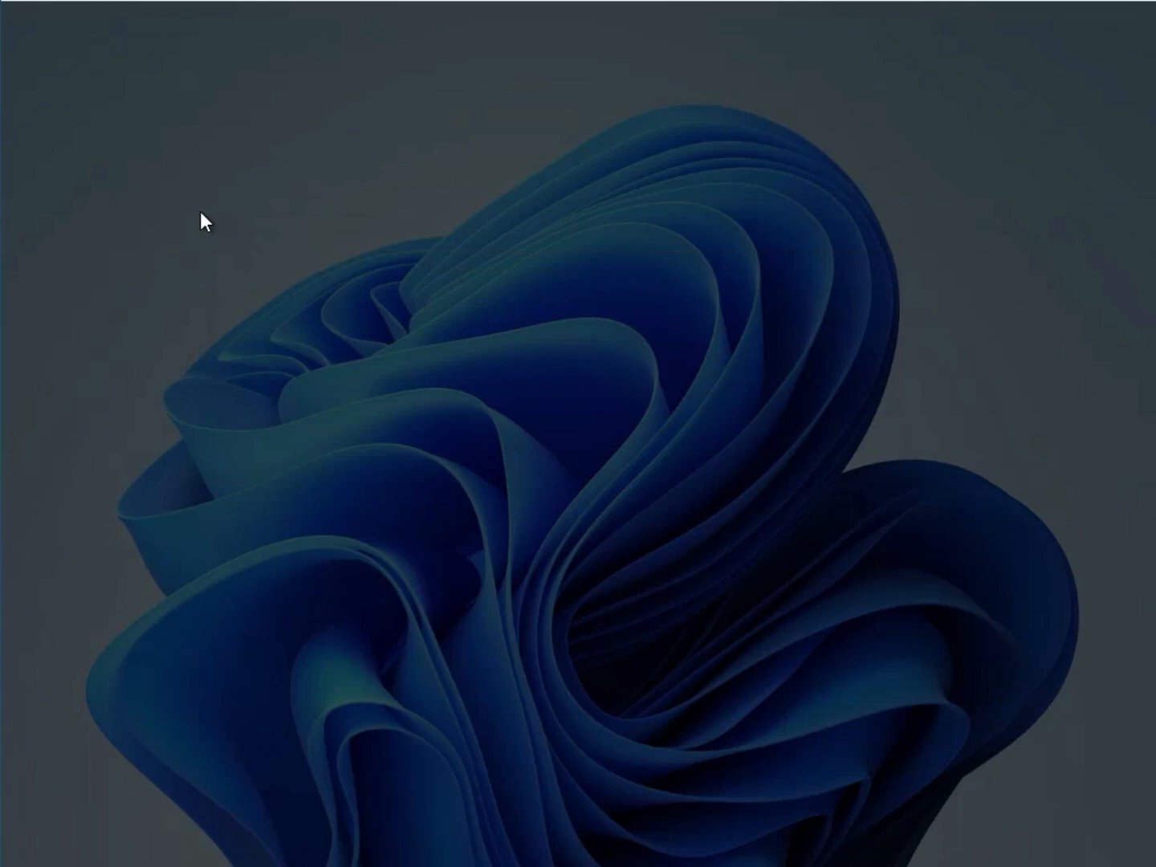
pyautogui.click(454, 610)
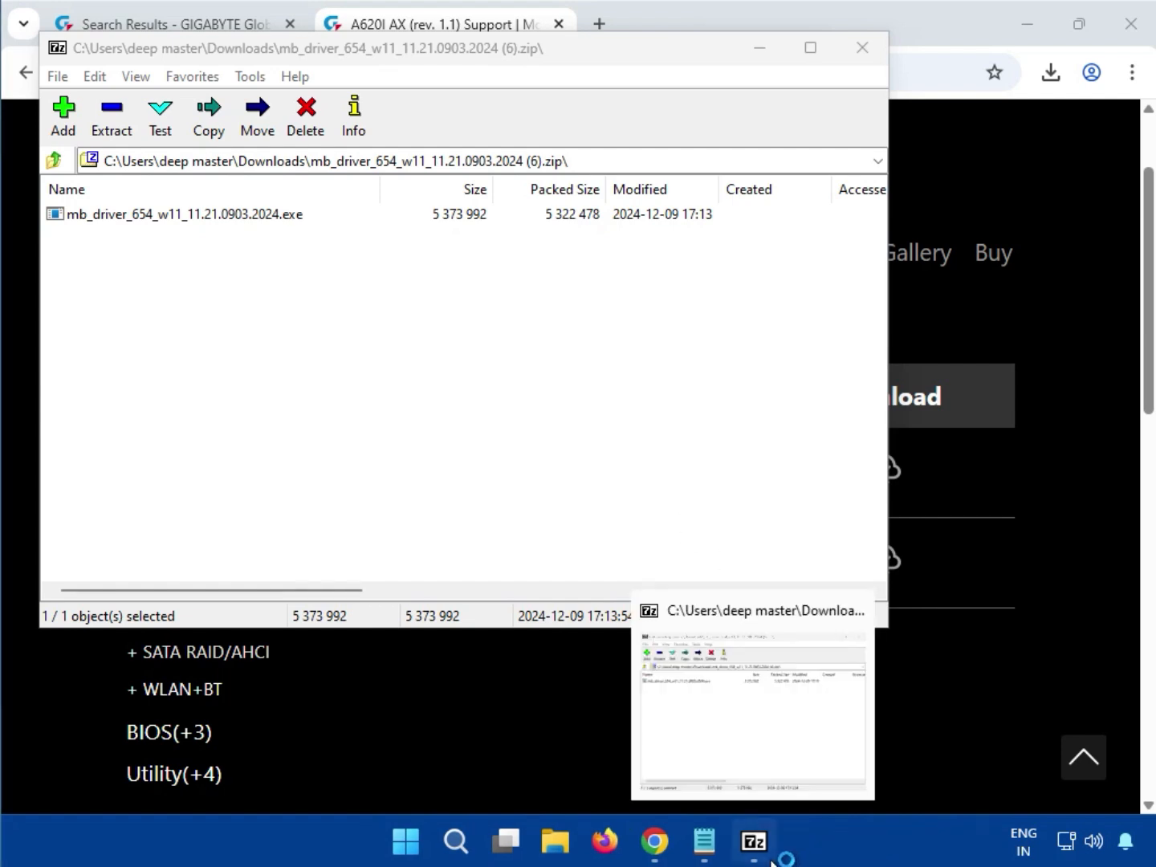
pyautogui.click(677, 466)
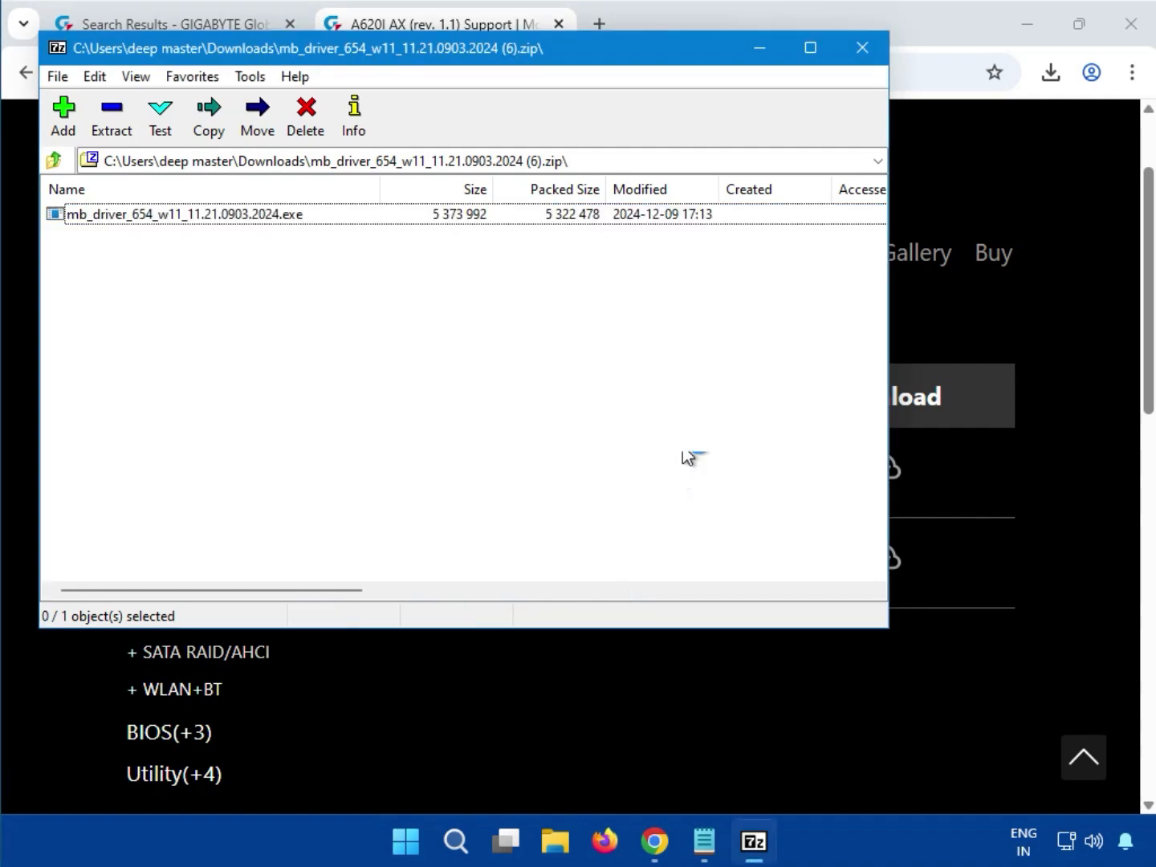
# - Close the LAN driver archive window and download the Realtek 8852 Bluetooth driver from the WLAN+BT section
pyautogui.click(866, 58)
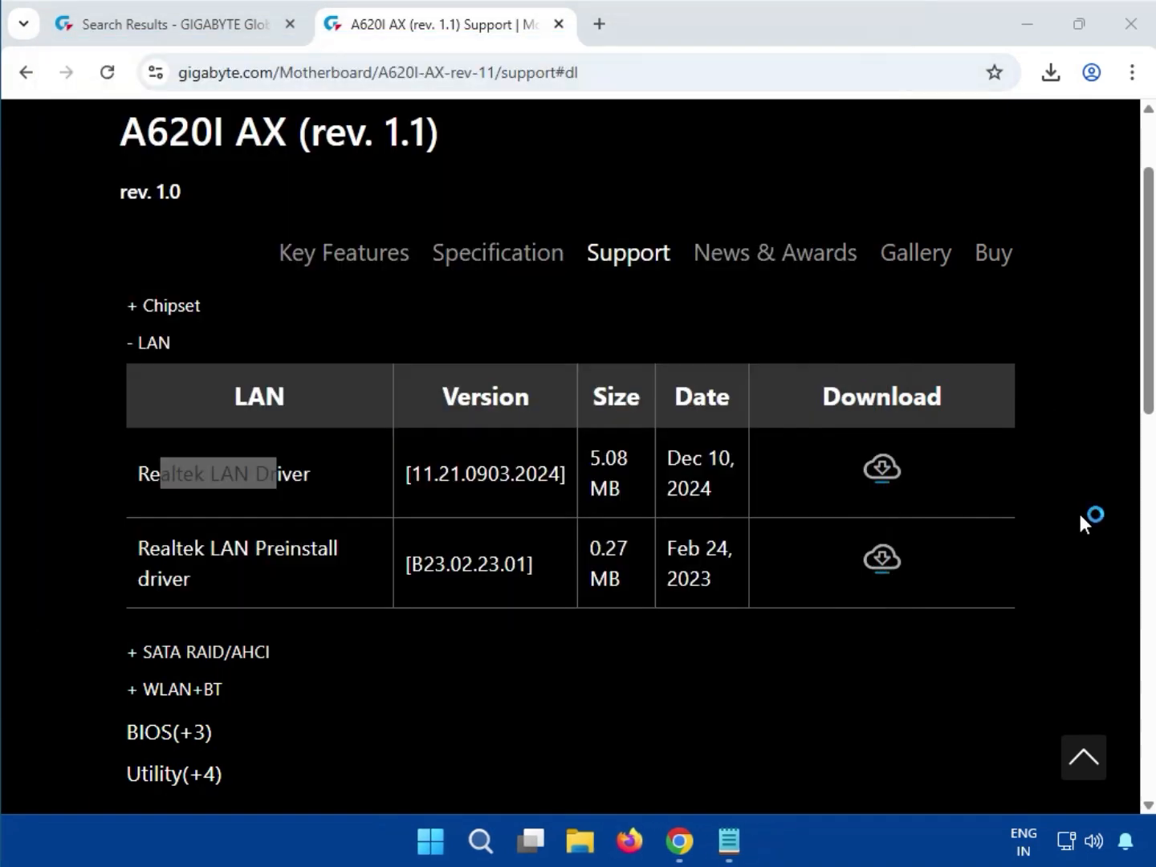
pyautogui.doubleClick(215, 689)
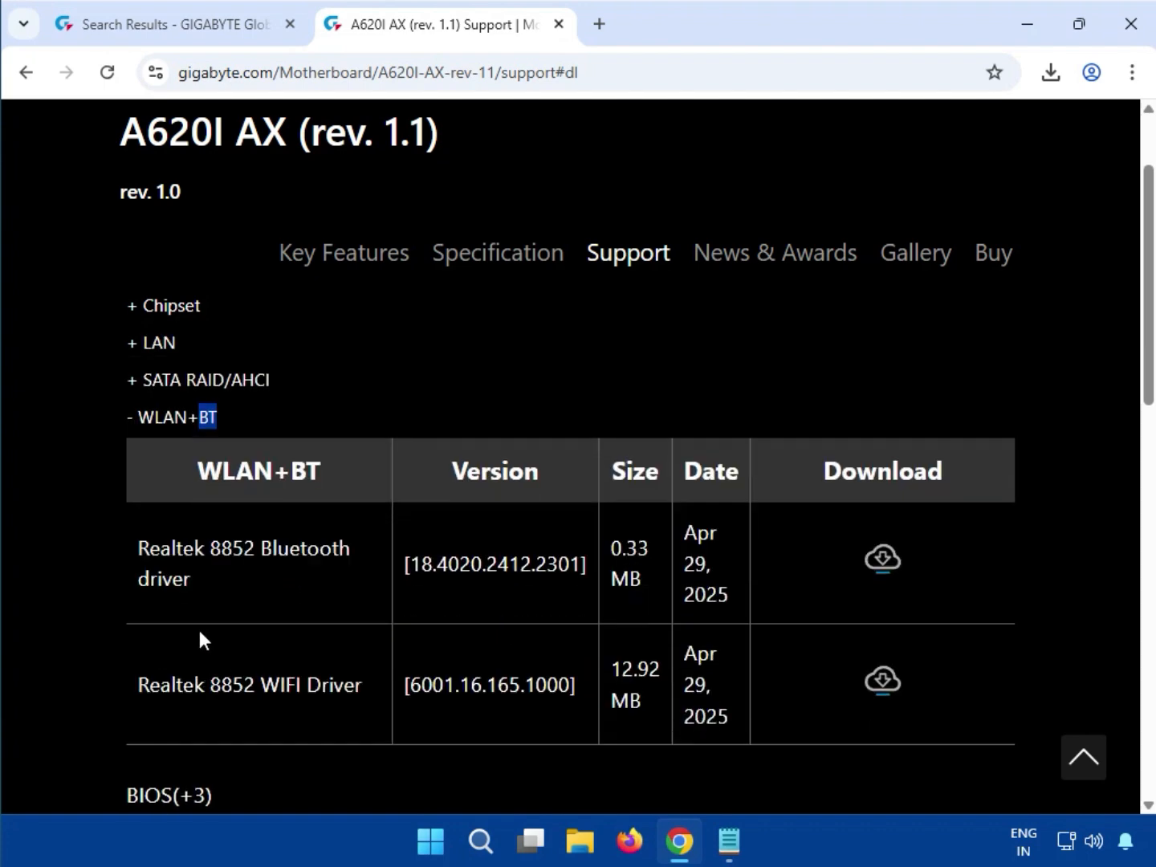
pyautogui.moveTo(200, 546); pyautogui.dragTo(257, 557)
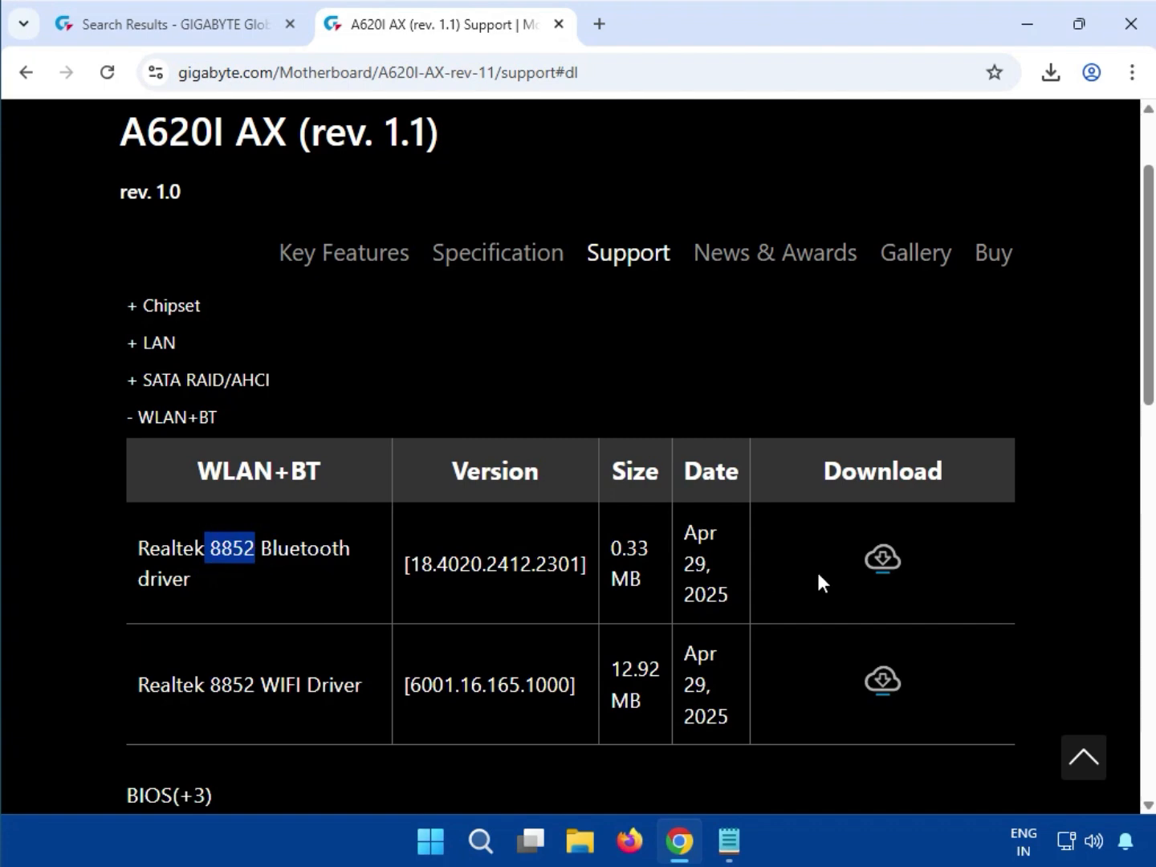
pyautogui.click(883, 561)
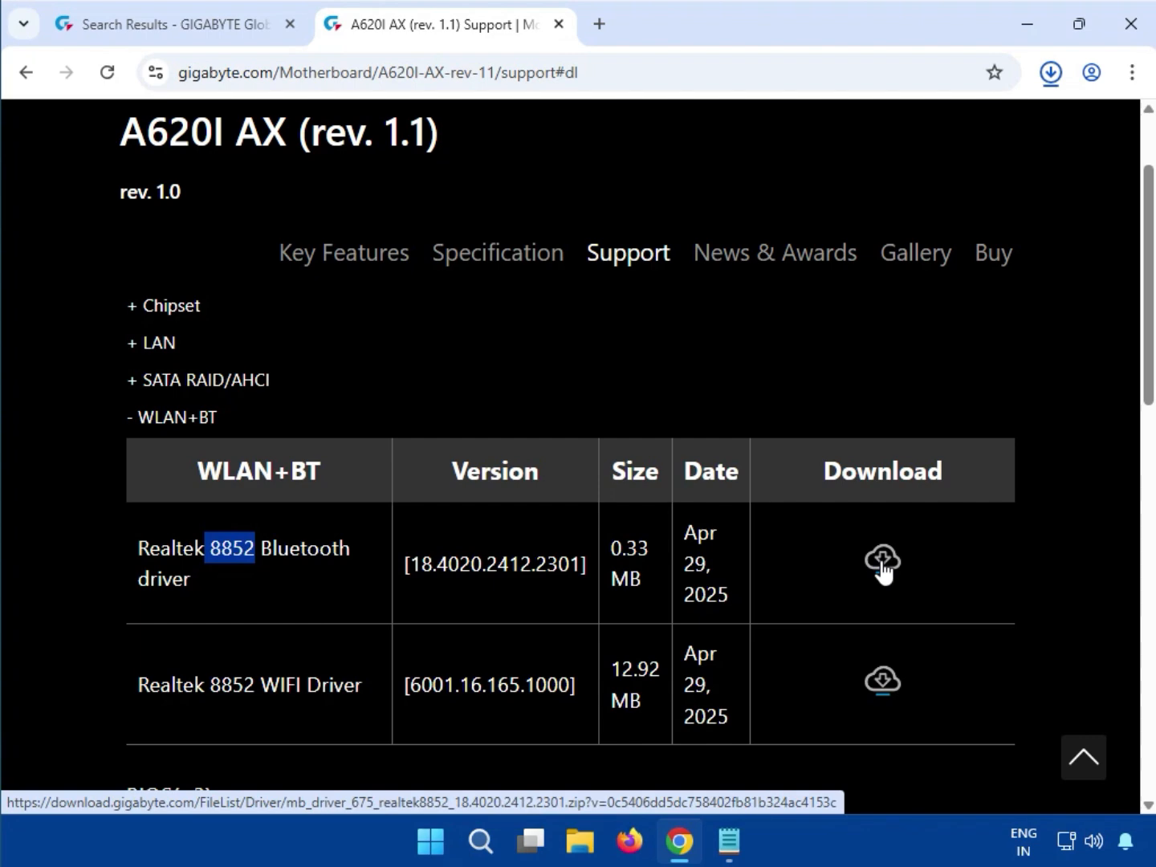
# - Open the downloaded Bluetooth driver zip, run mb_driver_675_realtek8852_18.4020.2412.2301.exe from it, and allow the installer to make changes
pyautogui.click(783, 148)
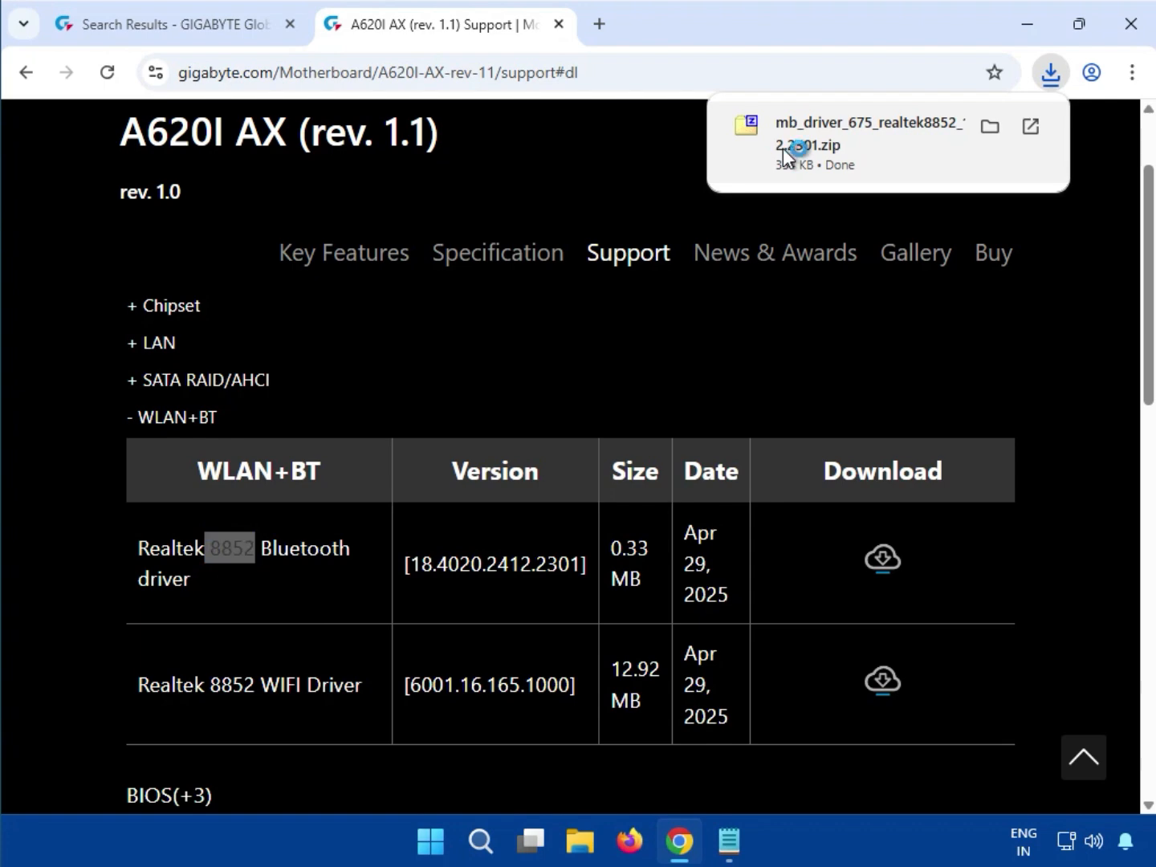
pyautogui.click(217, 215)
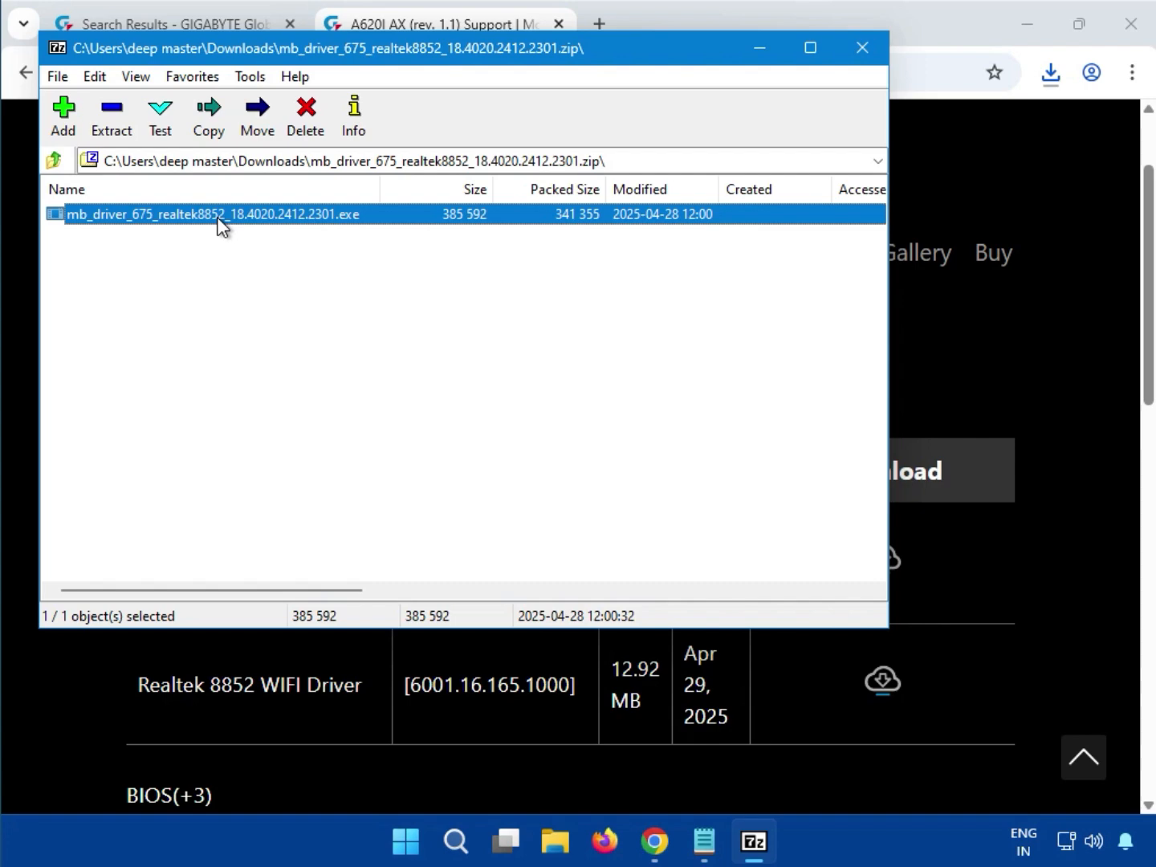
pyautogui.doubleClick(218, 215)
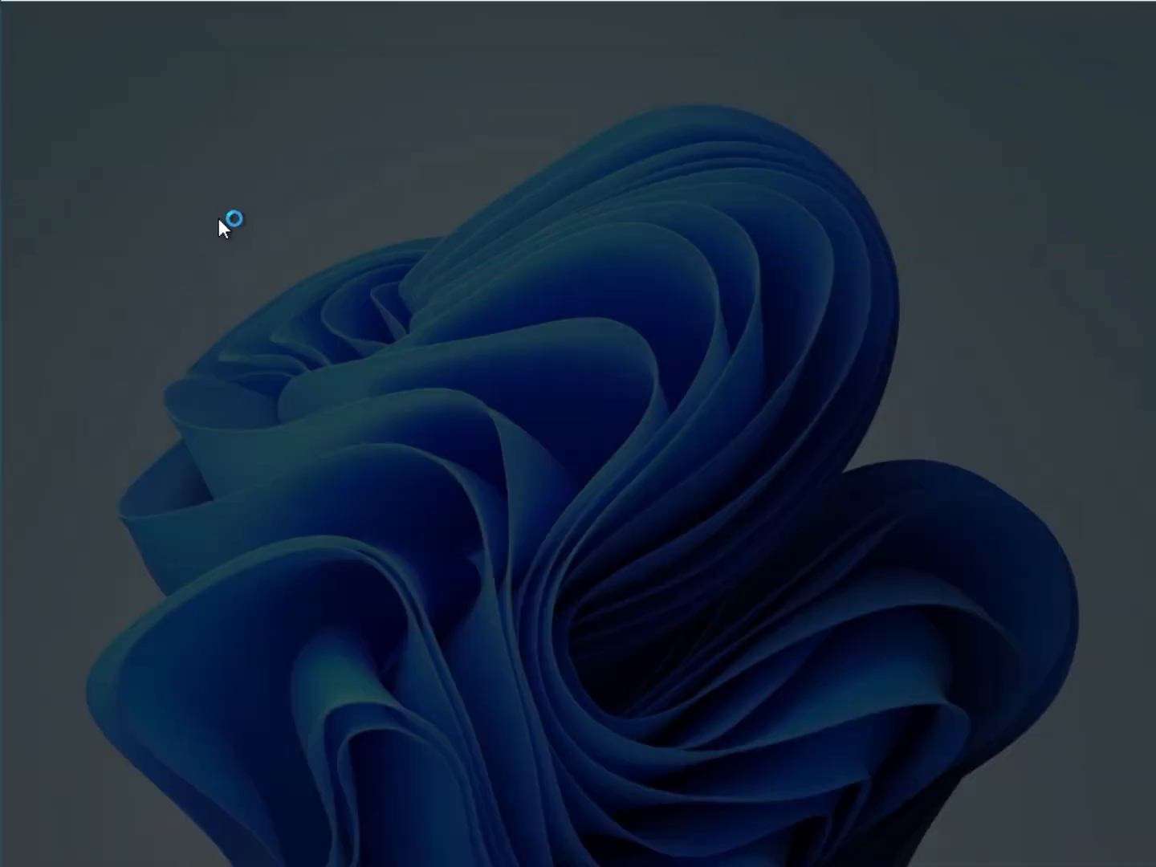
pyautogui.click(463, 622)
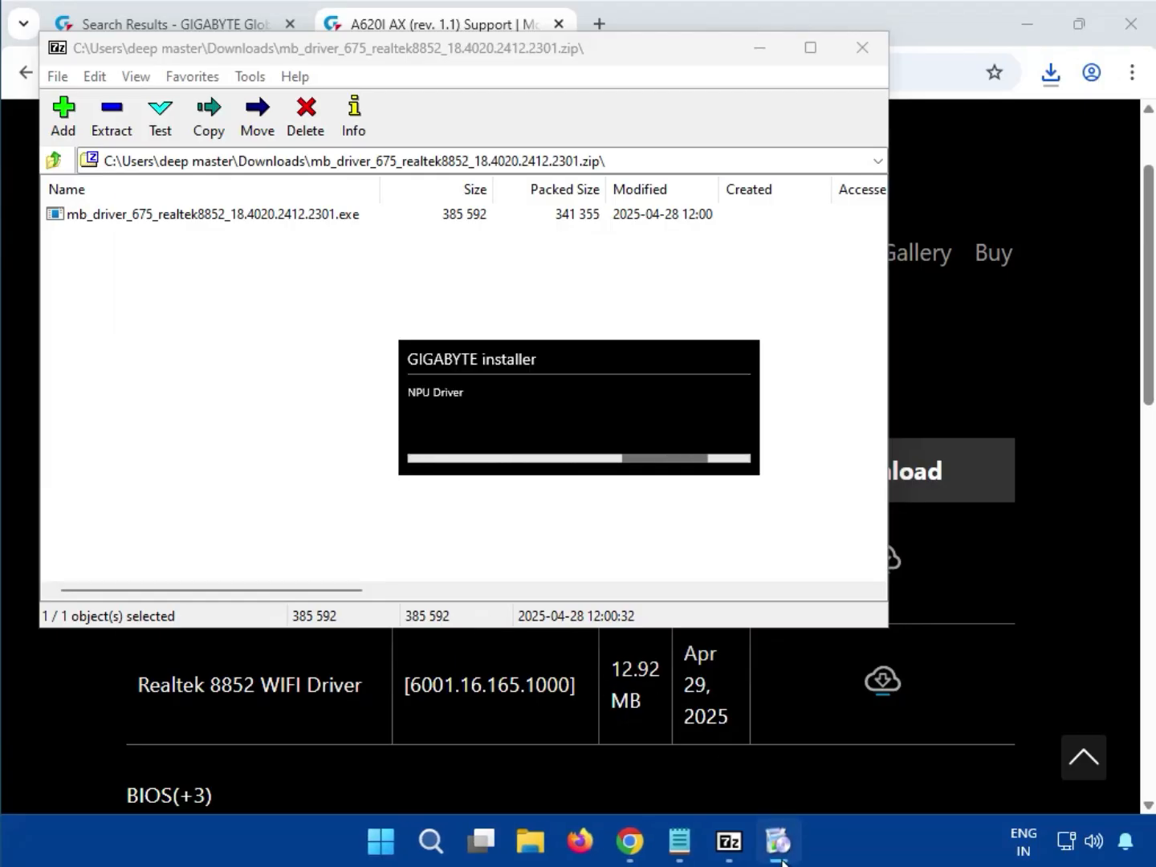
pyautogui.moveTo(774, 853)
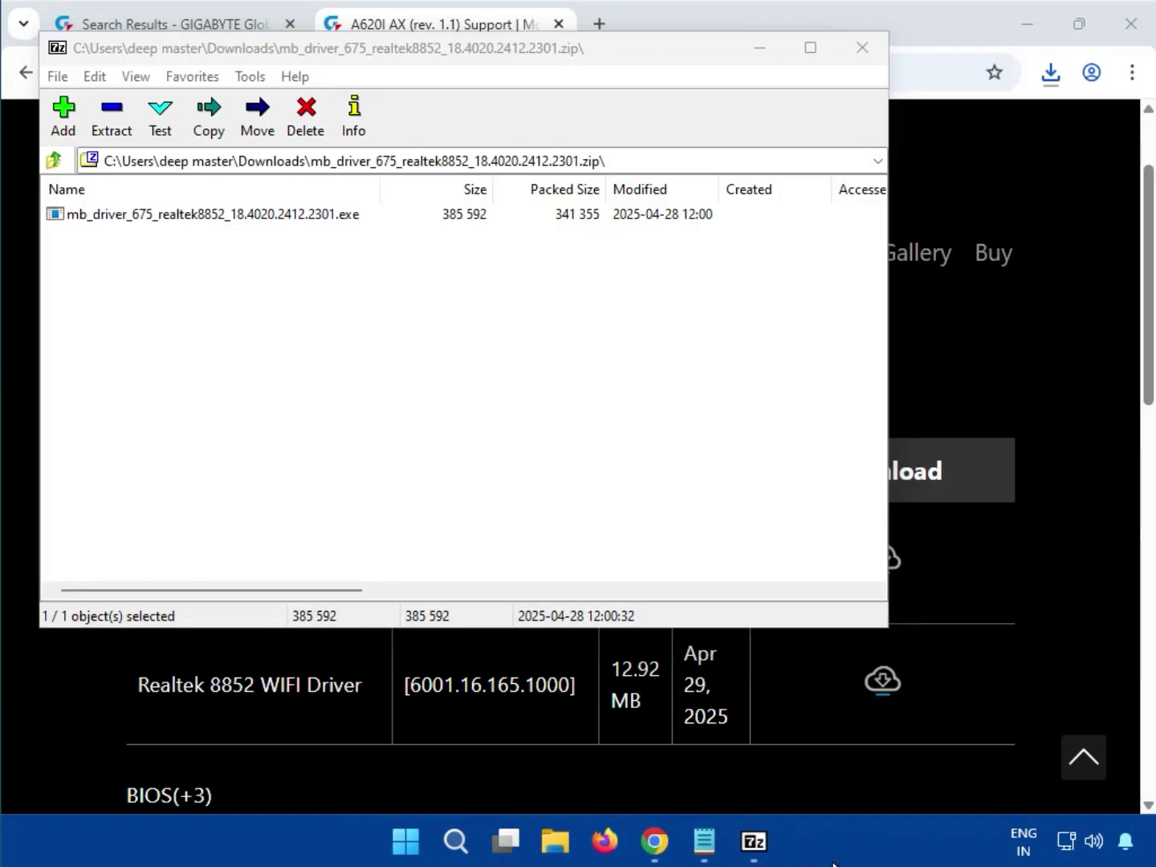
pyautogui.press('Return')
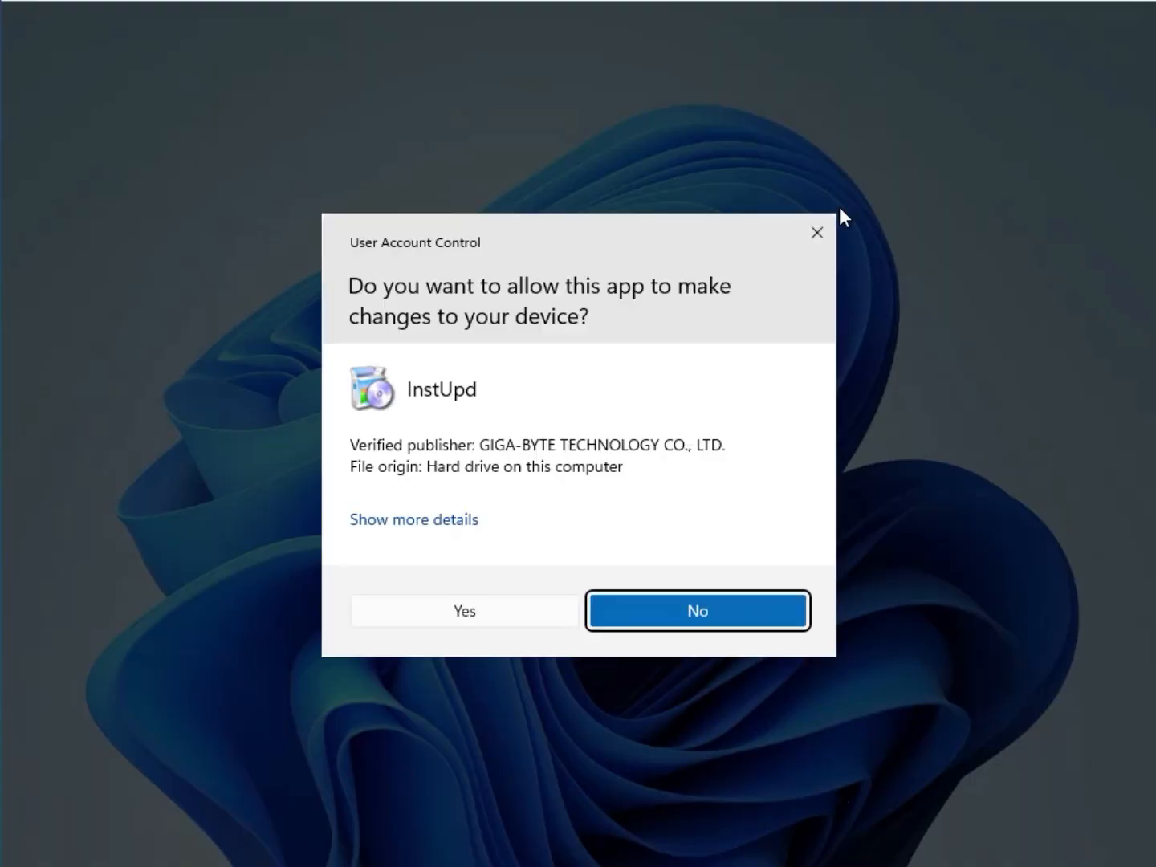
pyautogui.click(407, 599)
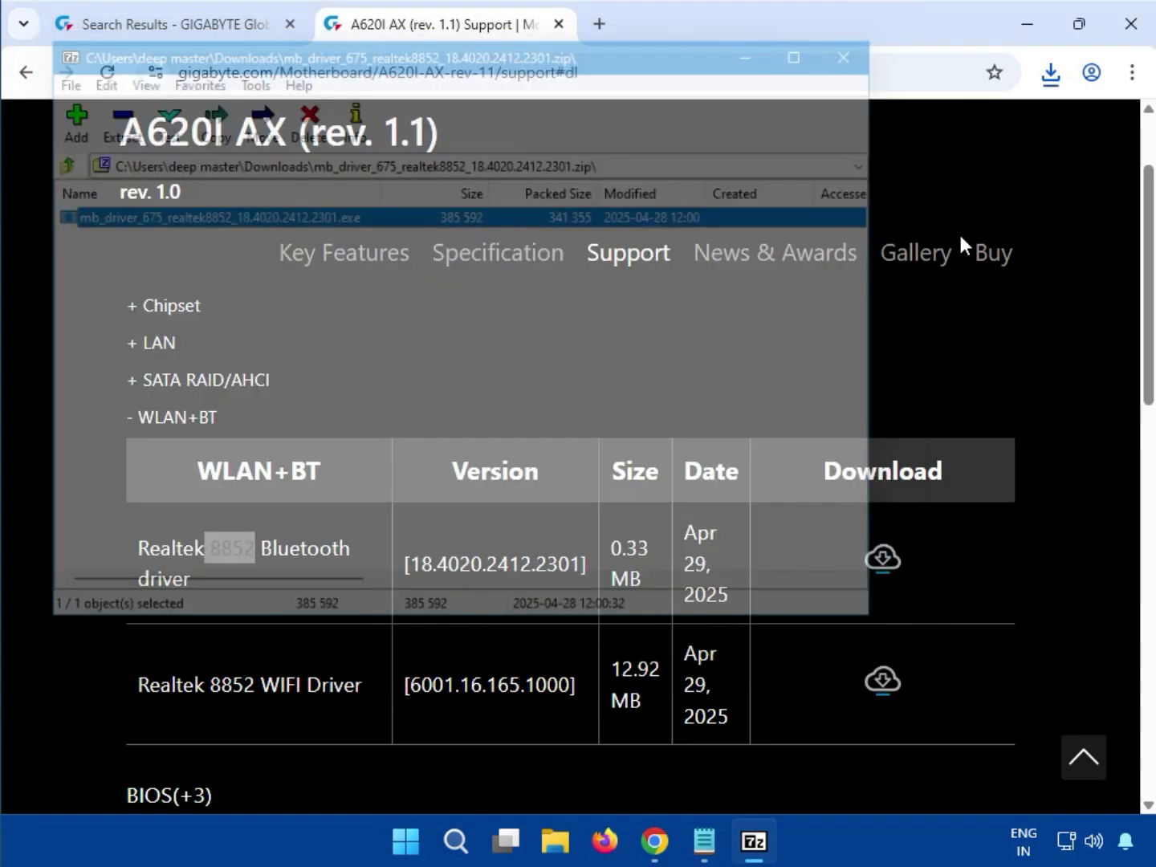
# - Close the Bluetooth driver archive window and download the Realtek 8852 WIFI Driver from the WLAN+BT section
pyautogui.click(864, 50)
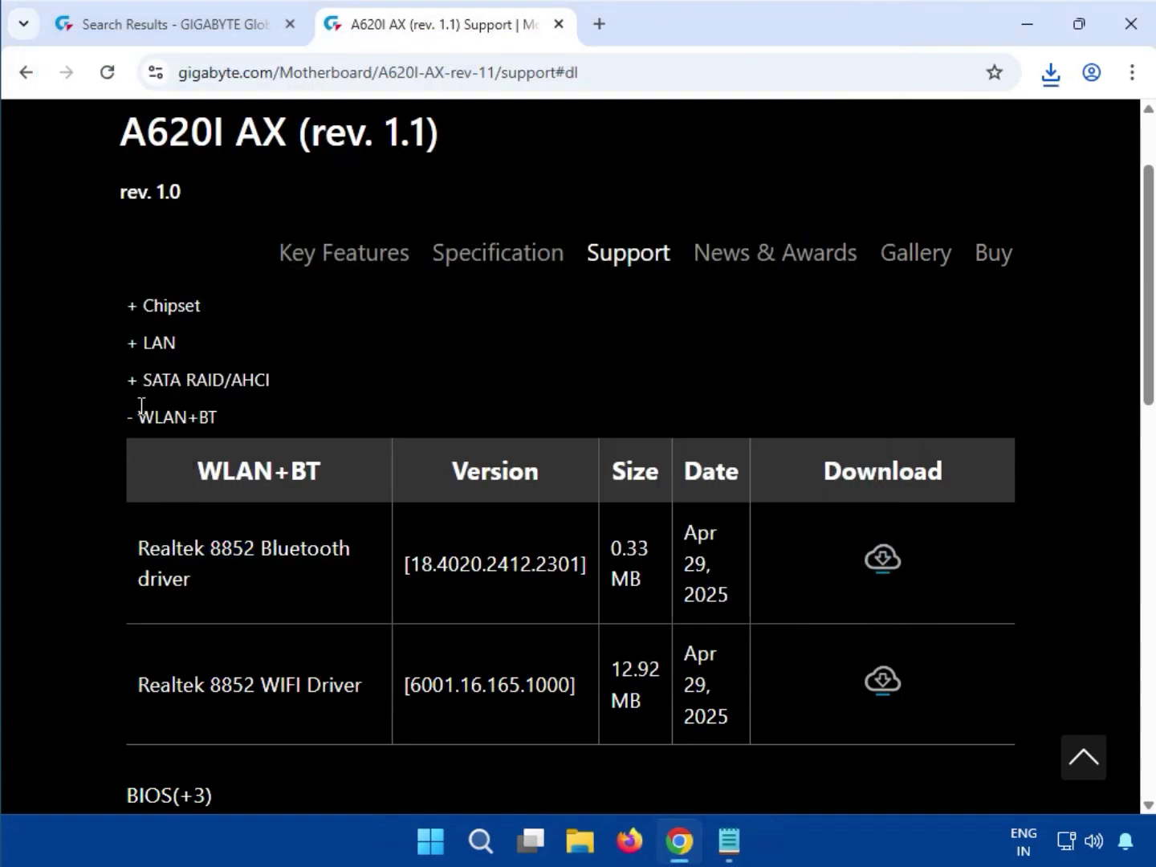
pyautogui.moveTo(140, 415); pyautogui.dragTo(188, 415)
pyautogui.scroll(-1, 173, 710)
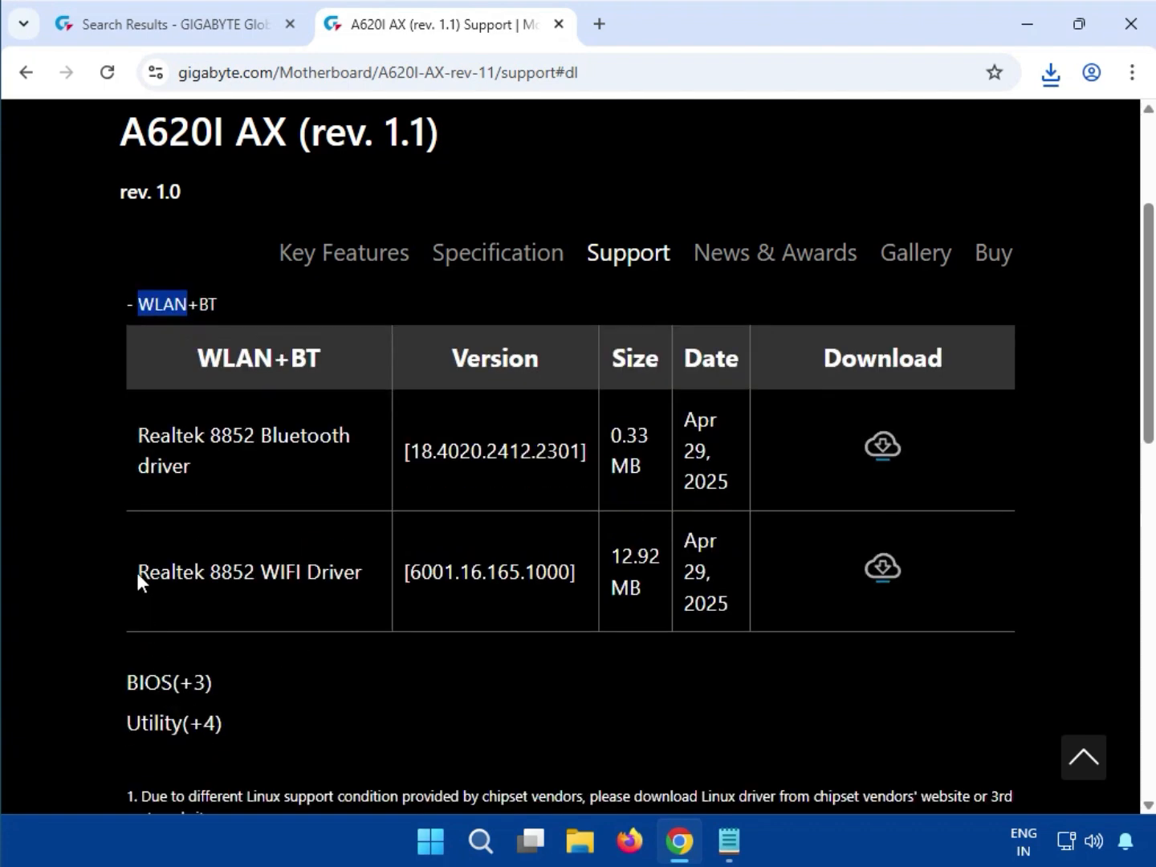
pyautogui.moveTo(136, 572); pyautogui.dragTo(355, 561)
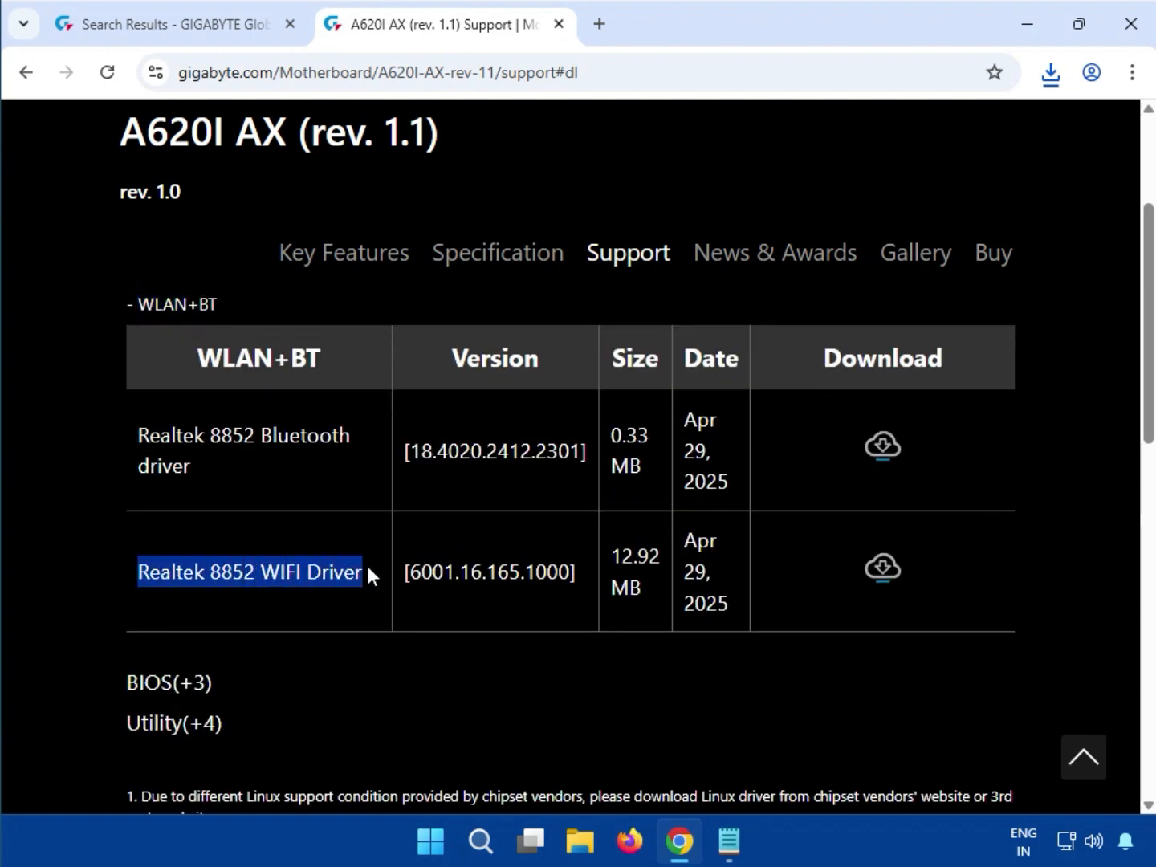
pyautogui.click(883, 568)
# - Open the downloaded WIFI driver zip, run mb_driver_674_realtek8852wifi_6001.16.165.1000.exe from it, and allow it to make changes
pyautogui.click(1049, 78)
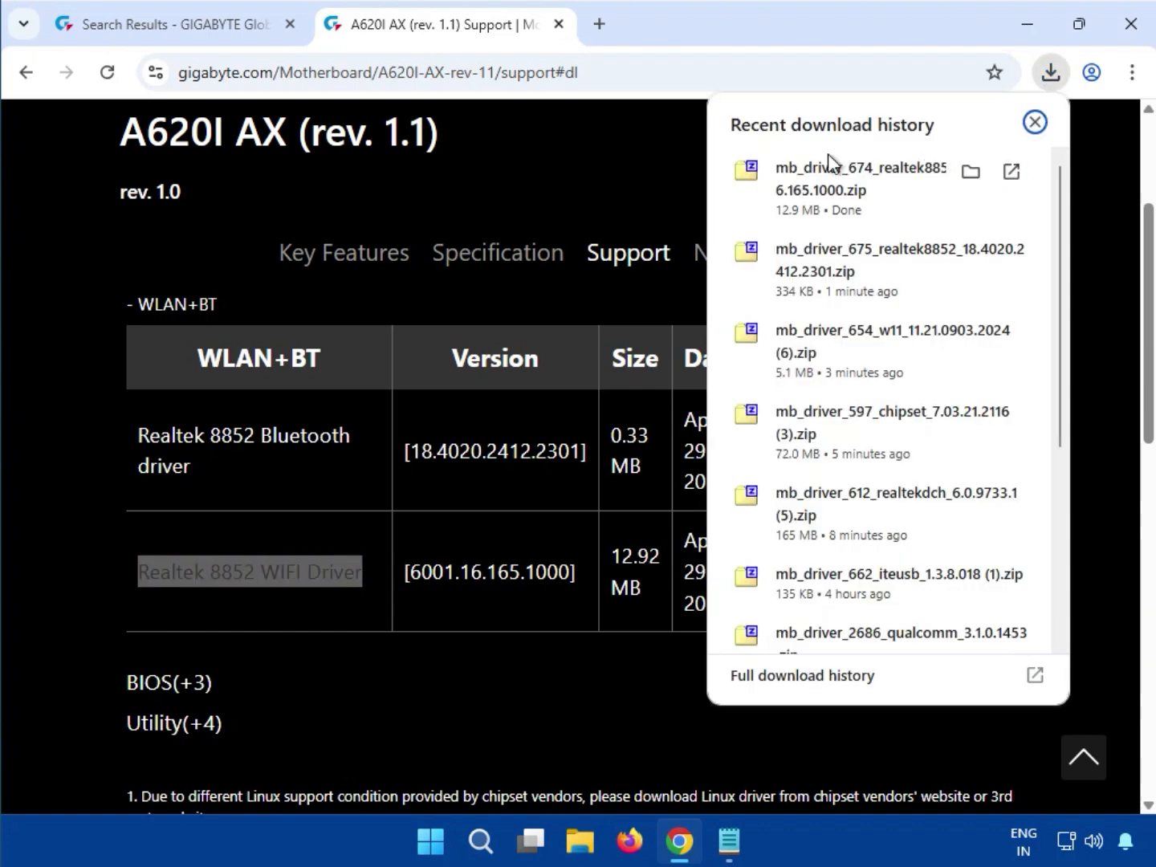
pyautogui.click(805, 175)
pyautogui.doubleClick(250, 215)
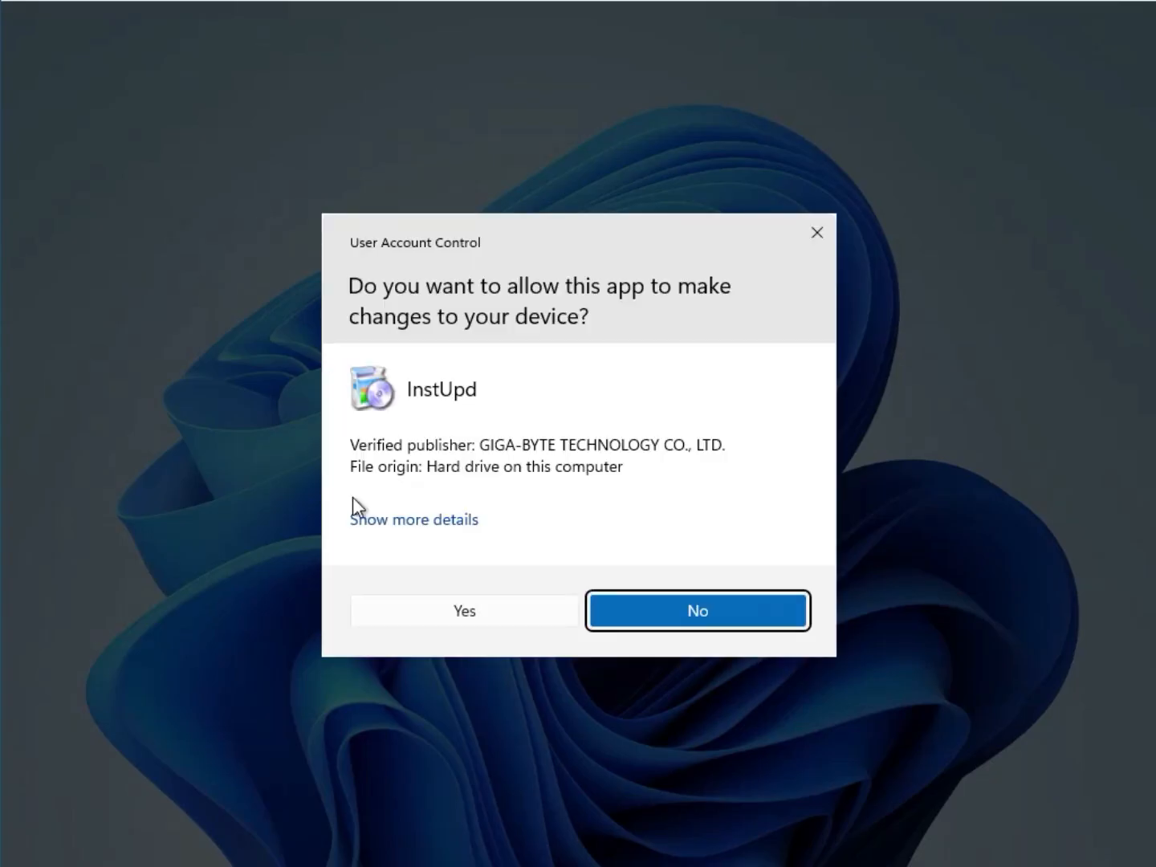
pyautogui.click(427, 607)
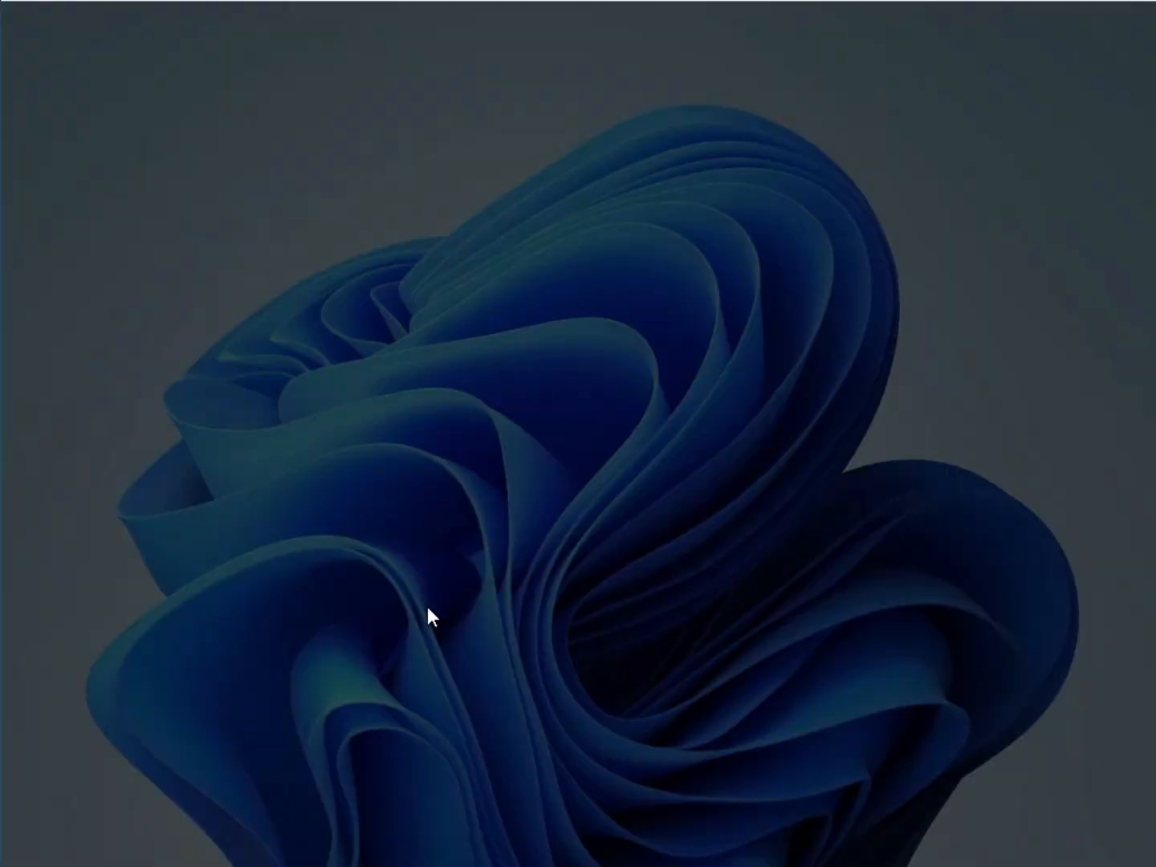
pyautogui.click(427, 607)
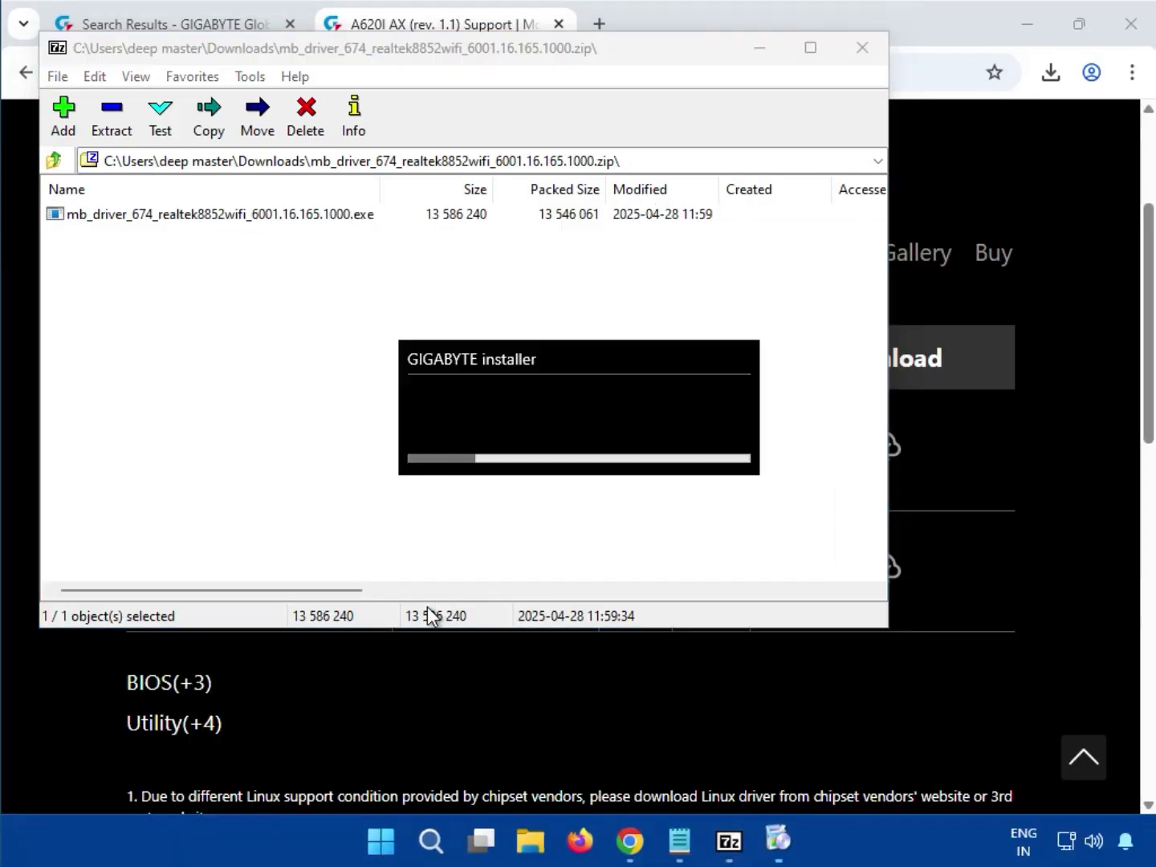